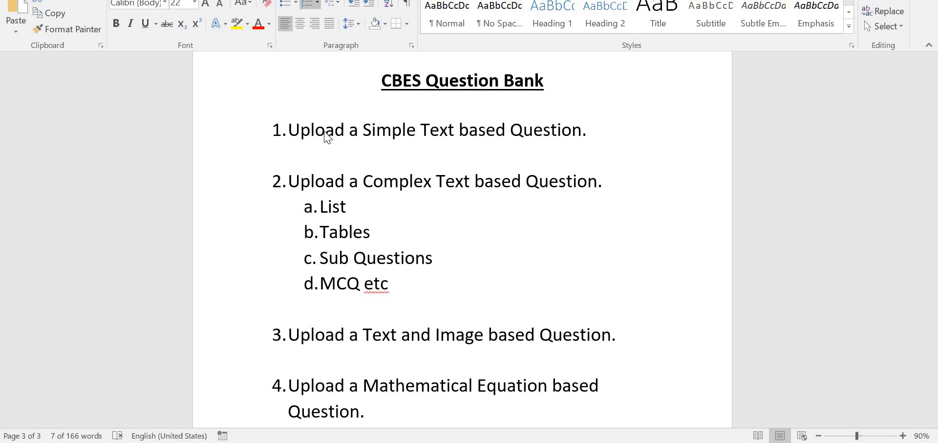
Step: Highlight the simple text-based question topic in the outline document, and switch to CBES SIBAU to open the Question Bank
{"action": "triple_click", "coordinate": [374, 135]}
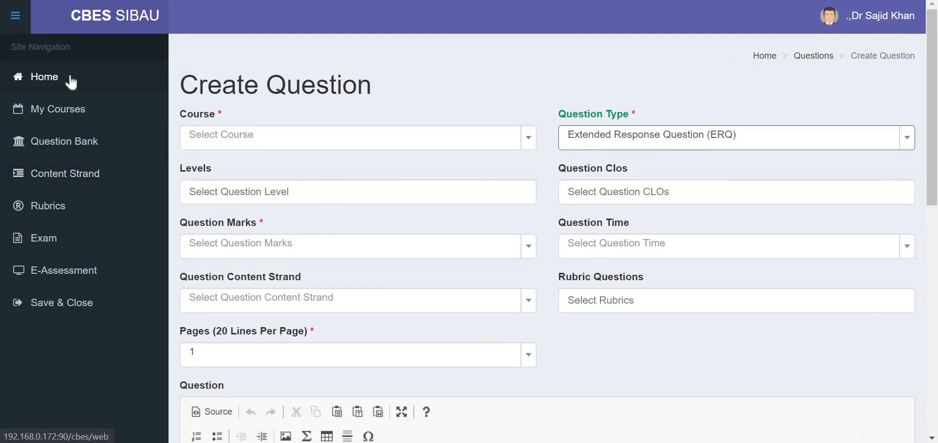
{"action": "left_click", "coordinate": [71, 77]}
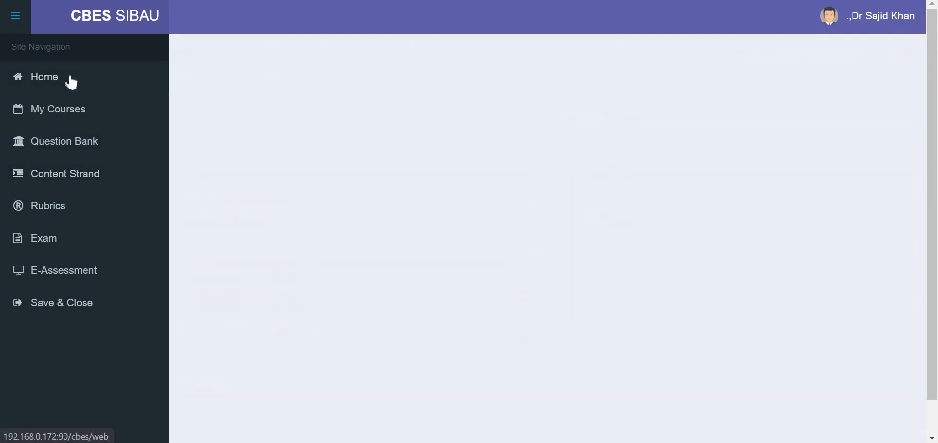
{"action": "left_click", "coordinate": [116, 147]}
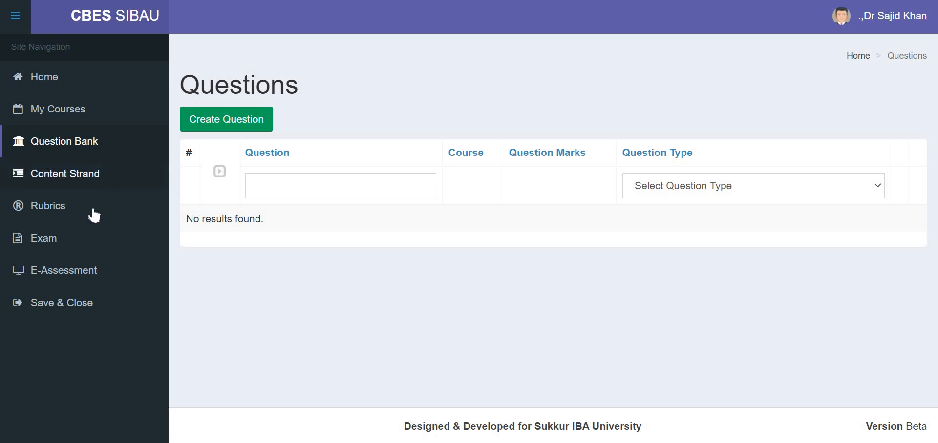
Step: Open the Rubrics page in a separate browser tab and delete the existing "Test" rubric
{"action": "right_click", "coordinate": [59, 208]}
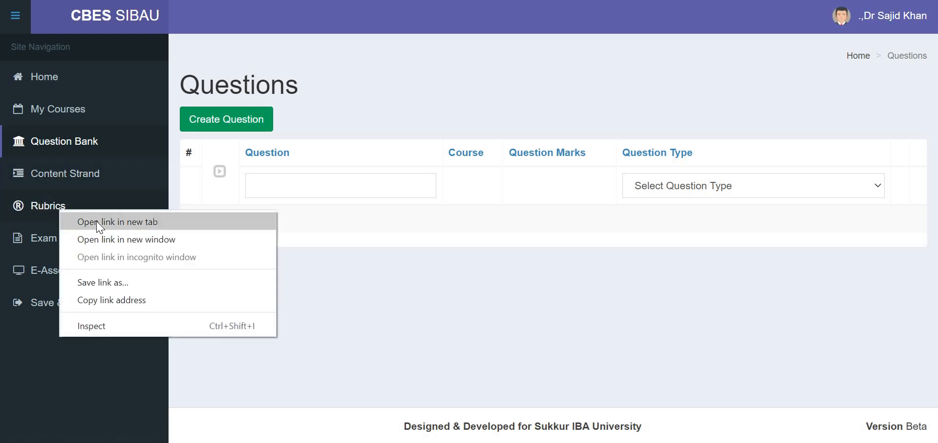
{"action": "left_click", "coordinate": [102, 216]}
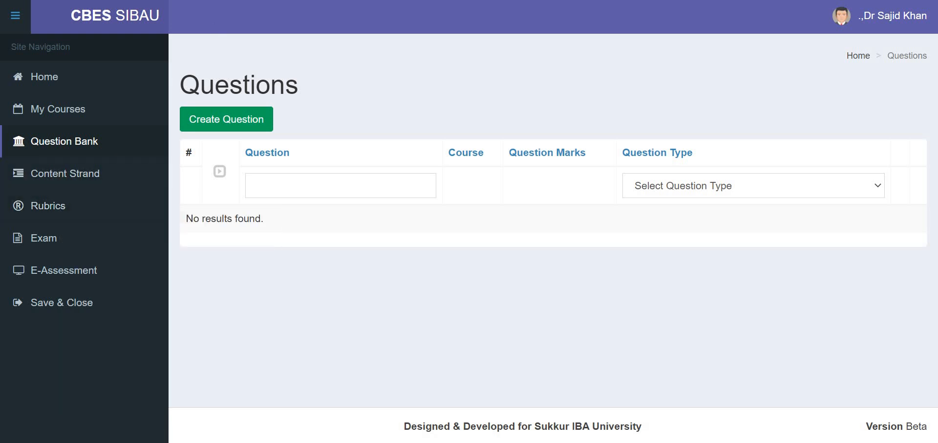
{"action": "key", "text": "ctrl+Tab"}
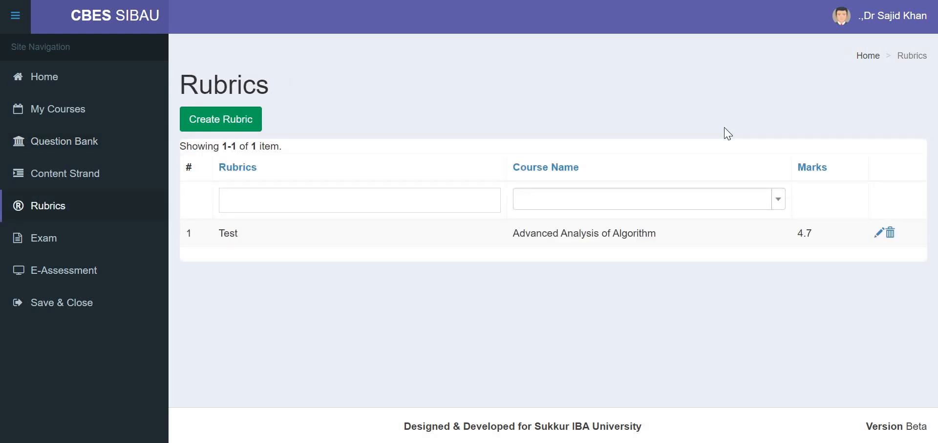
{"action": "left_click", "coordinate": [891, 234]}
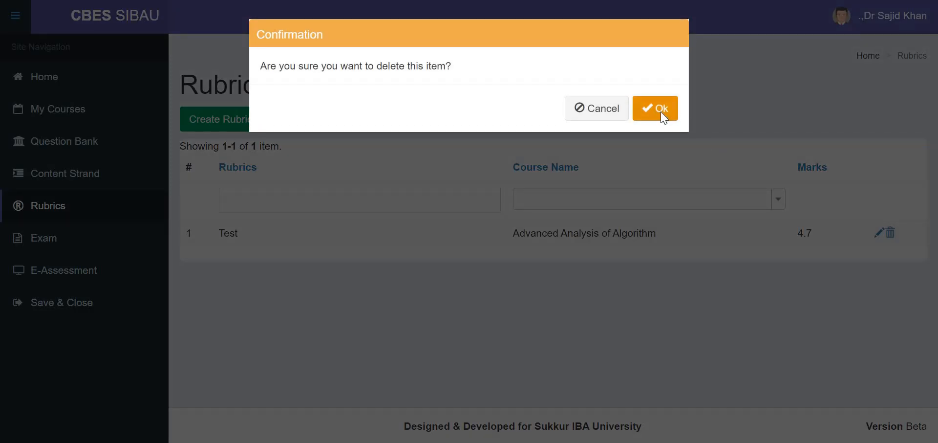
{"action": "left_click", "coordinate": [662, 116]}
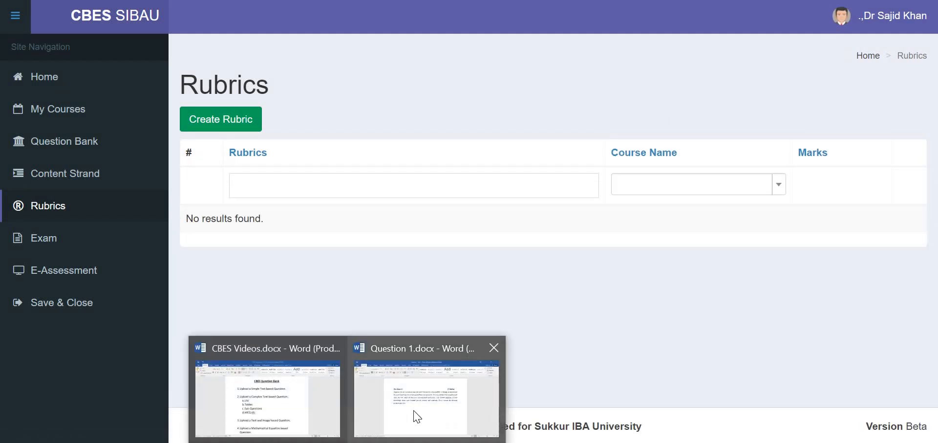
Step: Consult the Question 1 document, and start a new rubric for the course Advanced Analysis of Algorithm (5013)
{"action": "left_click", "coordinate": [417, 415]}
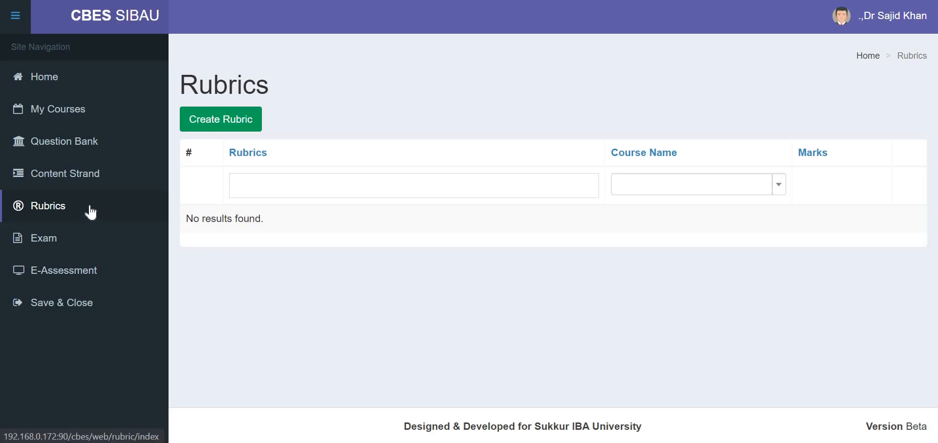
{"action": "left_click", "coordinate": [90, 207]}
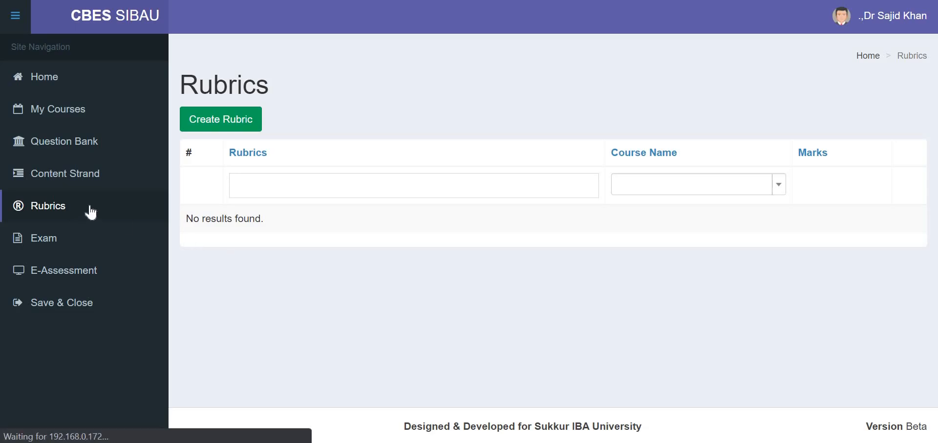
{"action": "left_click", "coordinate": [224, 123]}
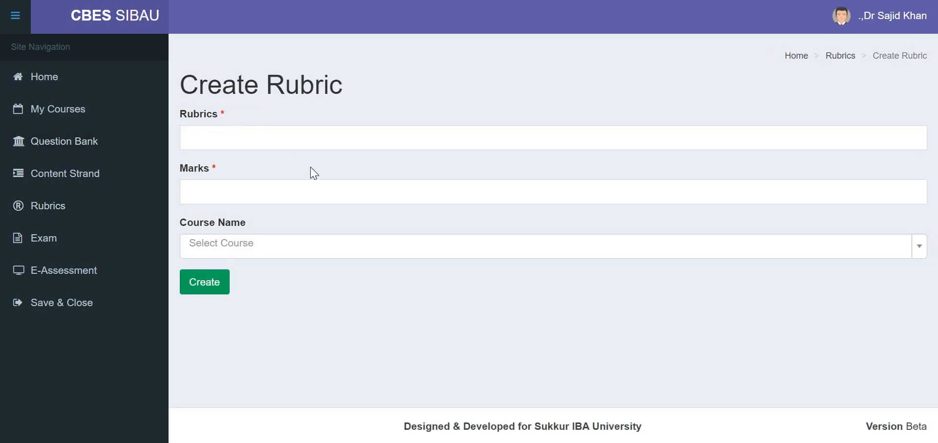
{"action": "left_click", "coordinate": [474, 246]}
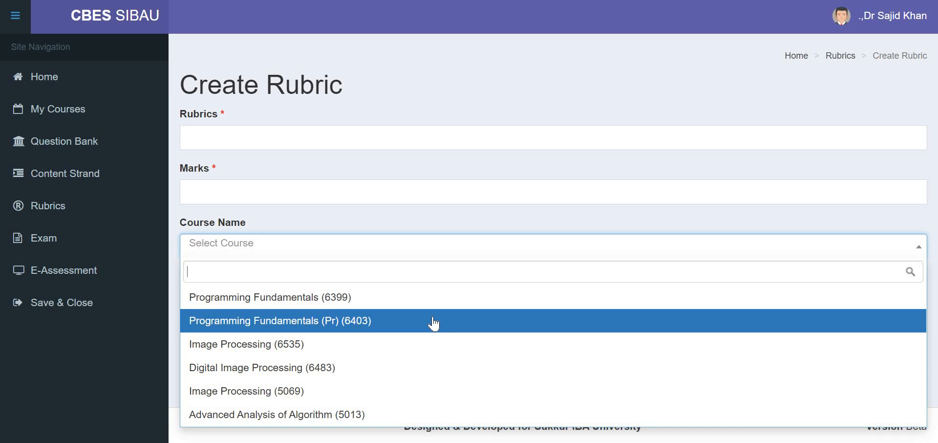
{"action": "left_click", "coordinate": [421, 415]}
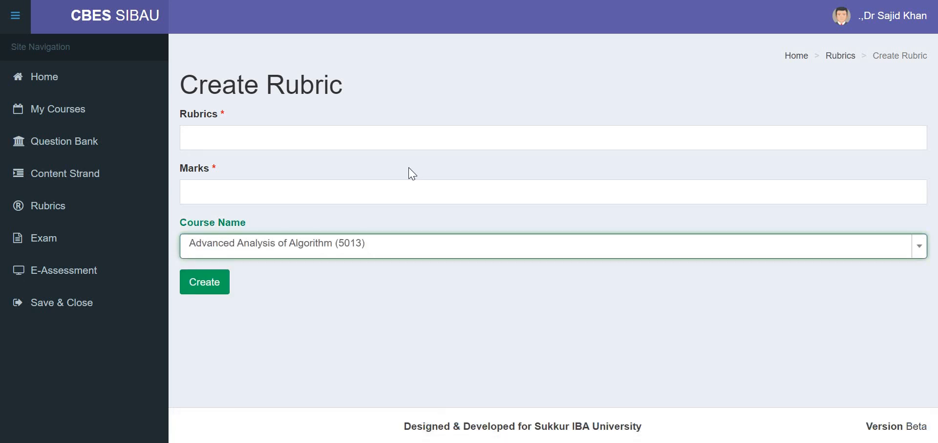
Step: Create the rubric under the name Knowledge with 3 marks, and check its entry in the rubrics list
{"action": "left_click", "coordinate": [407, 140]}
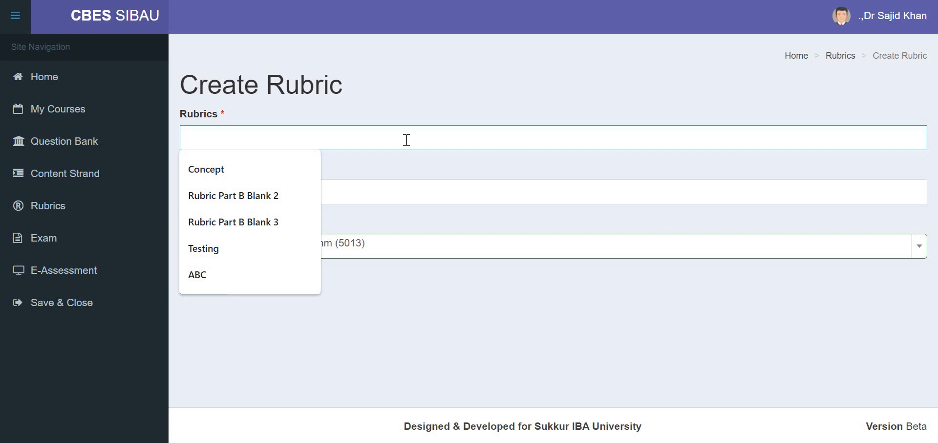
{"action": "type", "text": "Kno"}
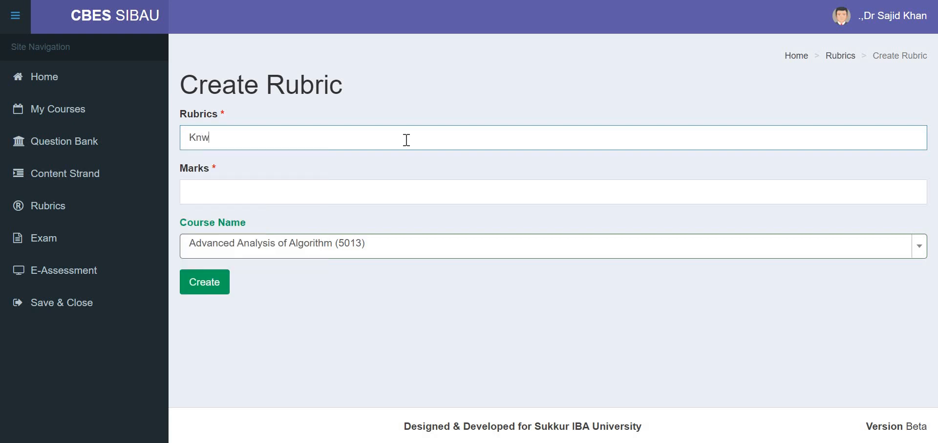
{"action": "key", "text": "BackSpace"}
{"action": "type", "text": "owledge Check"}
{"action": "key", "text": "BackSpace"}
{"action": "key", "text": "BackSpace"}
{"action": "key", "text": "BackSpace"}
{"action": "key", "text": "BackSpace"}
{"action": "key", "text": "BackSpace"}
{"action": "key", "text": "BackSpace"}
{"action": "left_click", "coordinate": [394, 191]}
{"action": "type", "text": "3"}
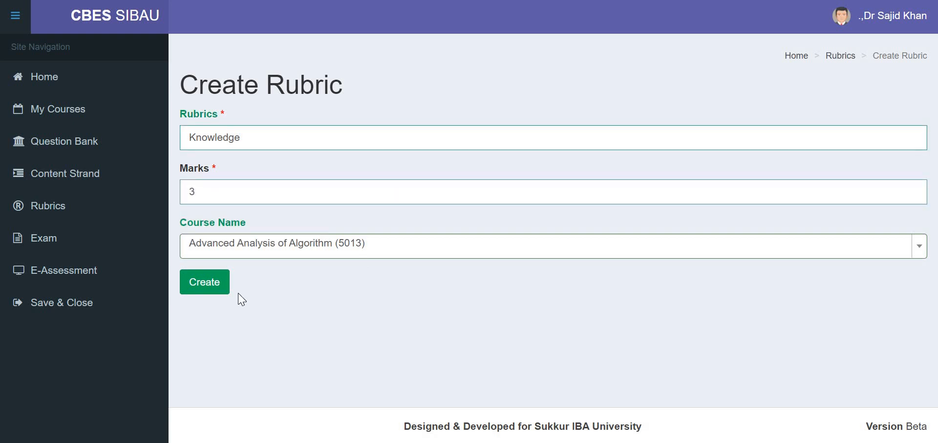
{"action": "left_click", "coordinate": [218, 291]}
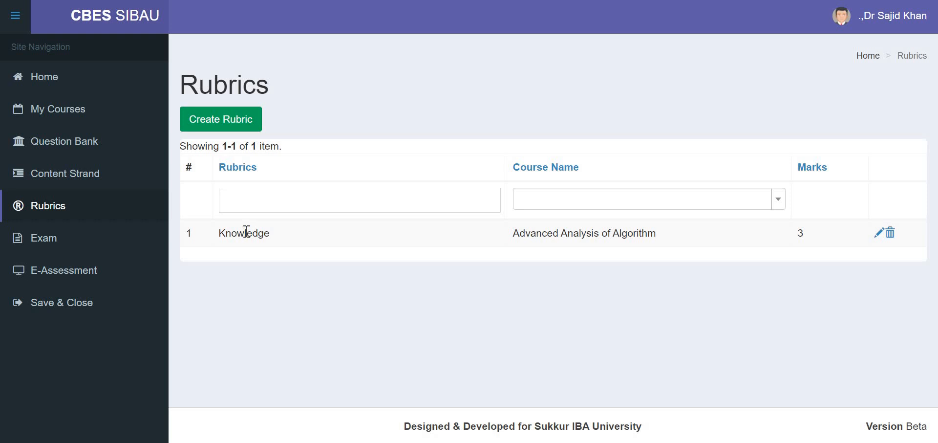
{"action": "double_click", "coordinate": [247, 233]}
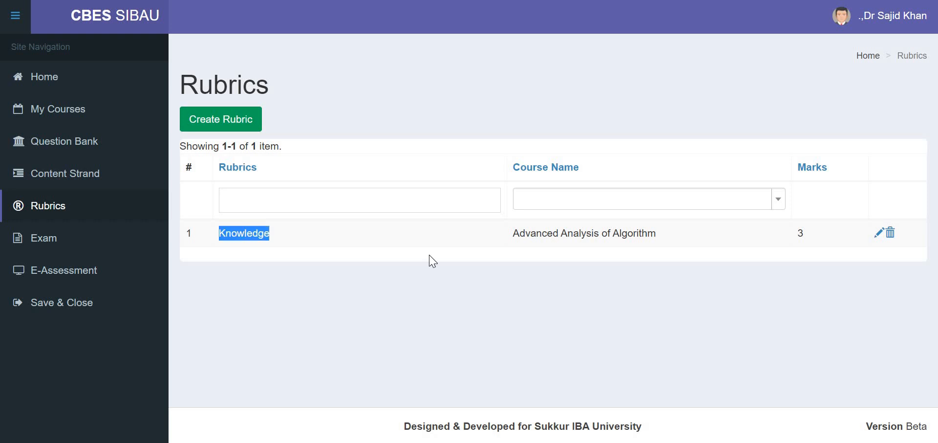
{"action": "double_click", "coordinate": [581, 233]}
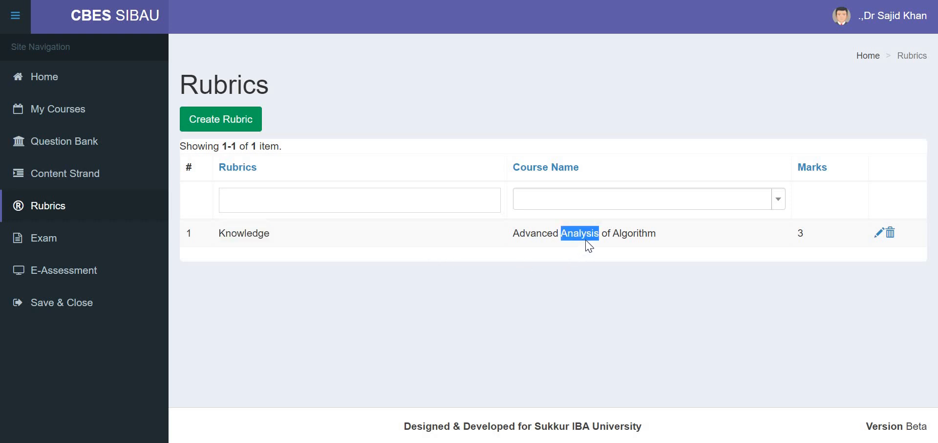
{"action": "double_click", "coordinate": [800, 233]}
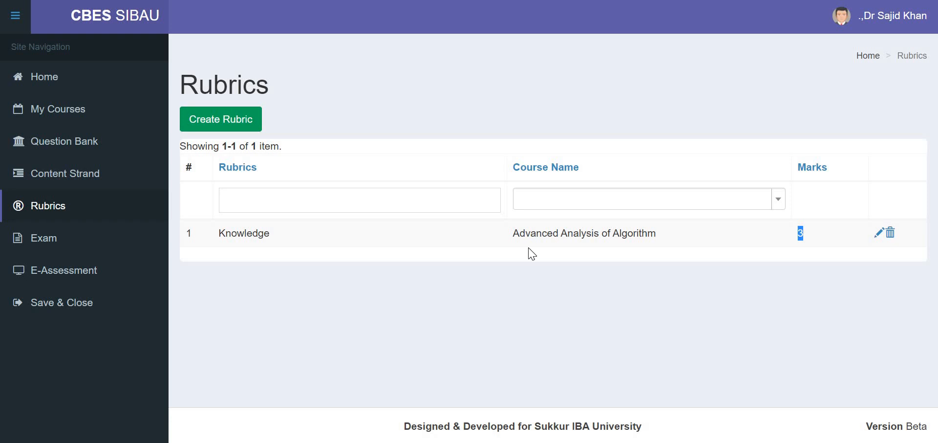
Step: Return to the Question Bank and start creating a new question
{"action": "key", "text": "alt+Left"}
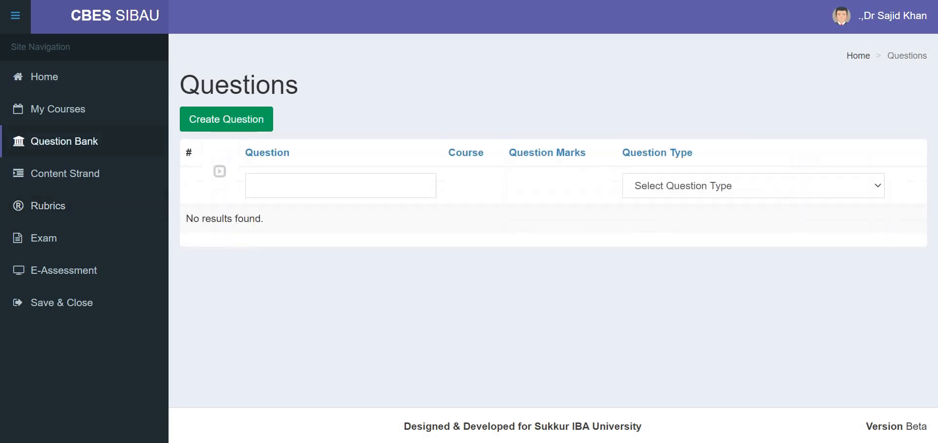
{"action": "left_click", "coordinate": [123, 142]}
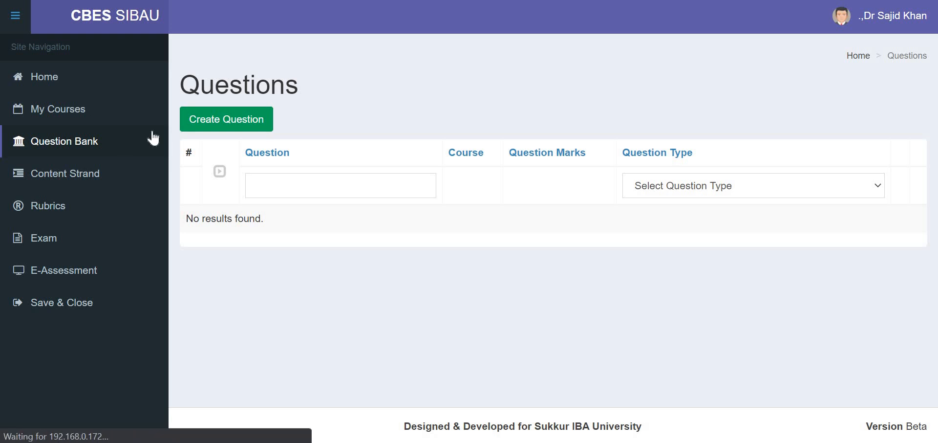
{"action": "left_click", "coordinate": [219, 123]}
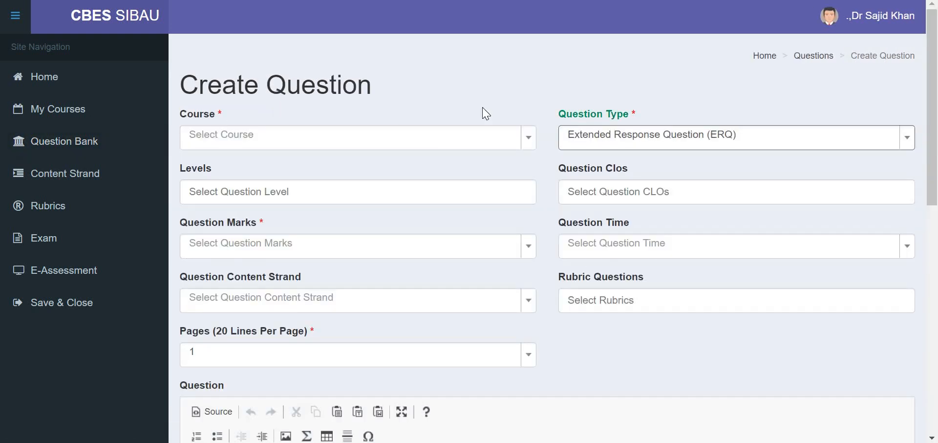
Step: Set the question's course to Advanced Analysis of Algorithm (5013) and its type to Constructed Response Questions (CRQ)
{"action": "scroll", "coordinate": [488, 117], "scroll_direction": "down", "scroll_amount": 1}
{"action": "left_click", "coordinate": [494, 124]}
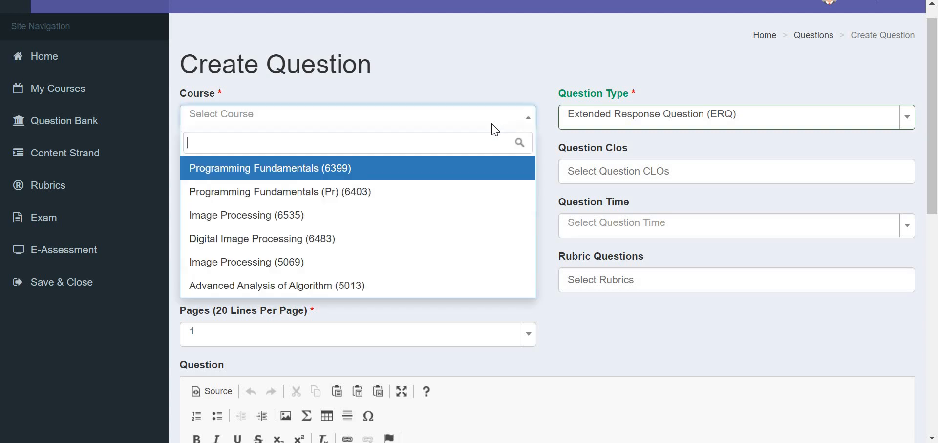
{"action": "left_click", "coordinate": [421, 286]}
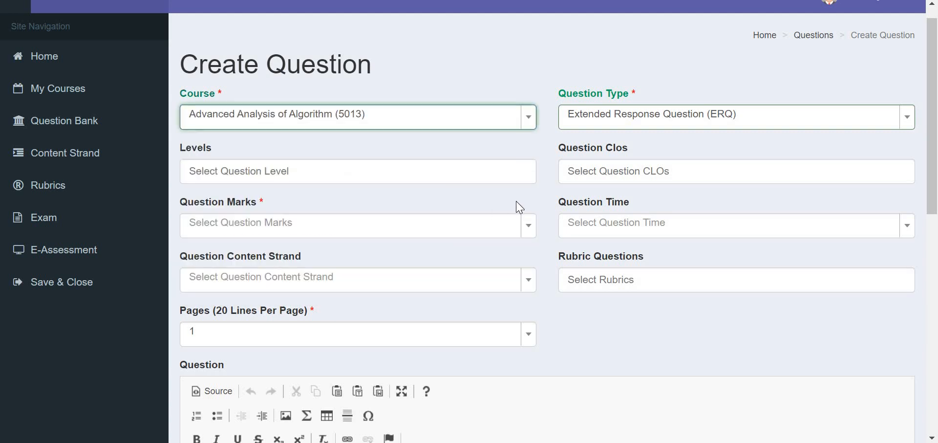
{"action": "left_click", "coordinate": [641, 127]}
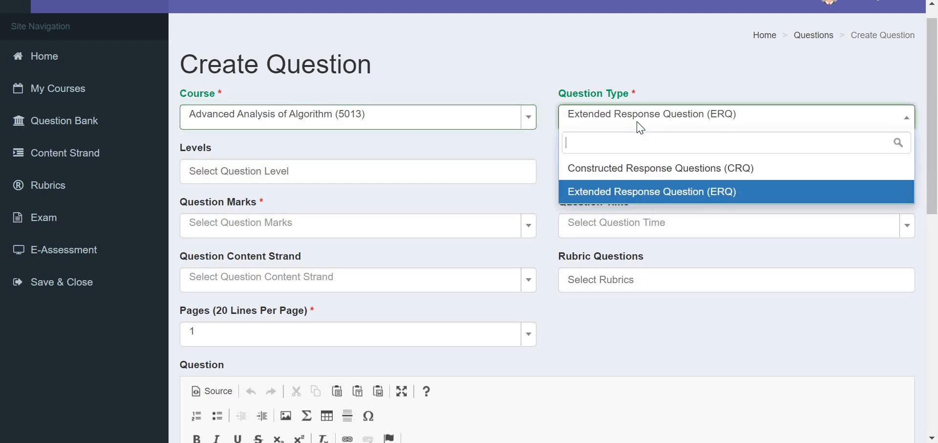
{"action": "left_click", "coordinate": [645, 171]}
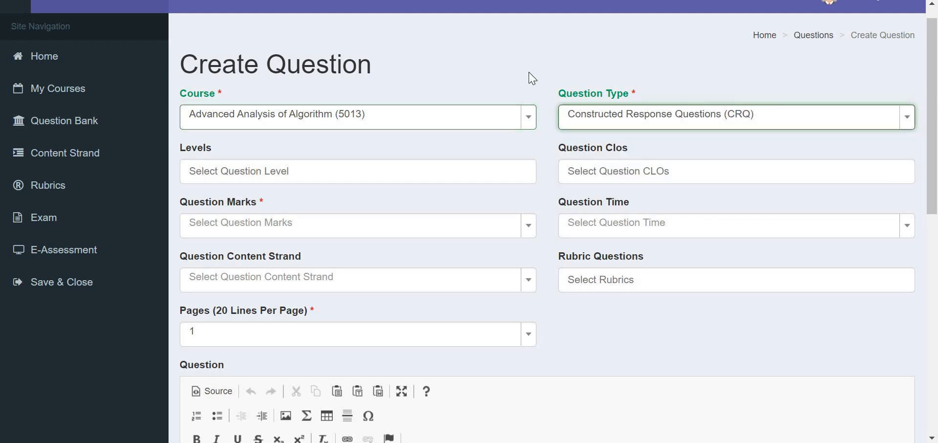
Step: Look through the options offered for the question's level and CLOs without choosing any
{"action": "left_click", "coordinate": [432, 166]}
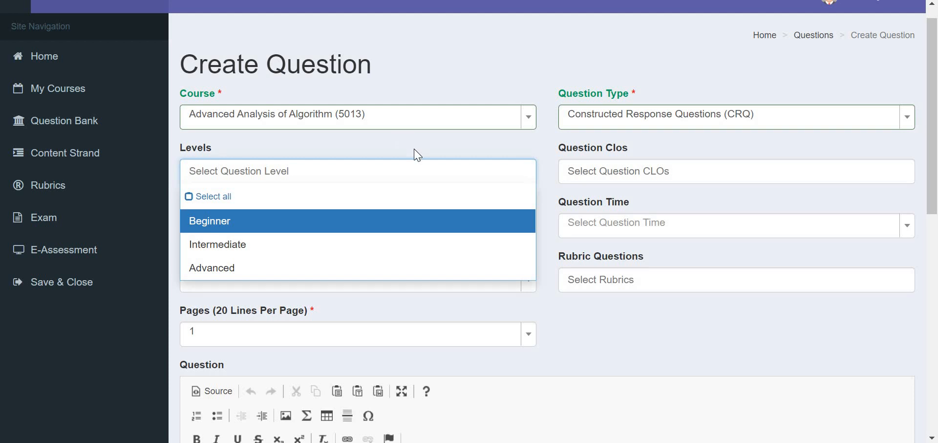
{"action": "left_click", "coordinate": [516, 166]}
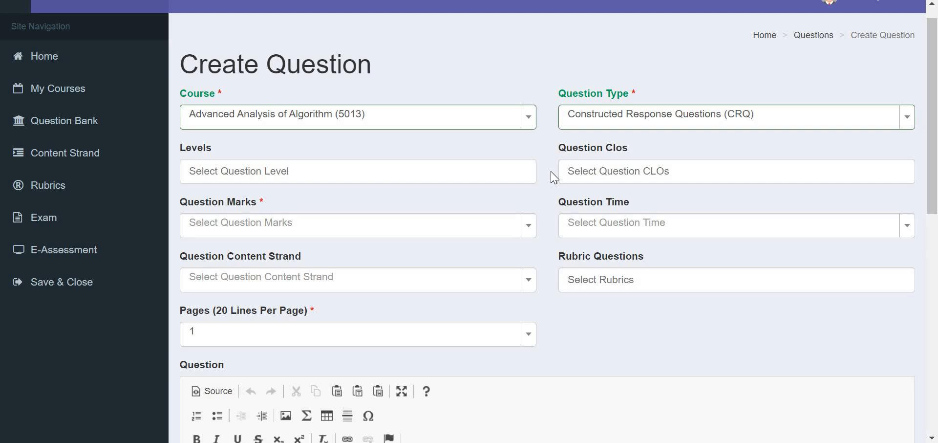
{"action": "left_click", "coordinate": [615, 167]}
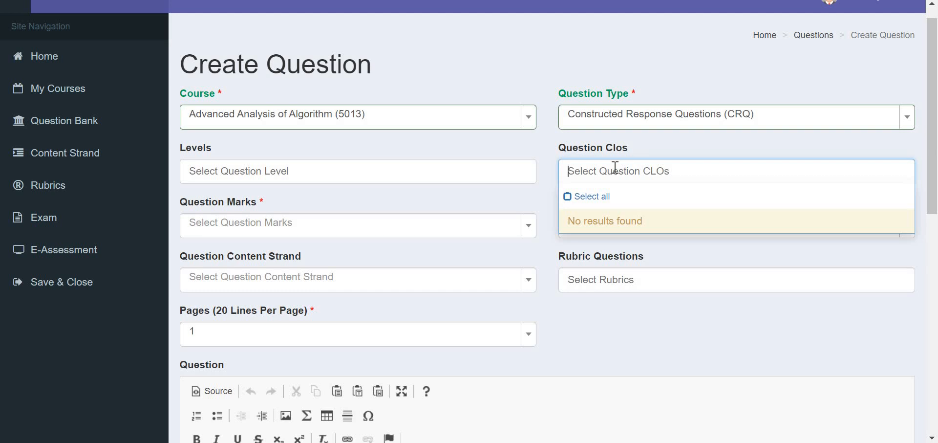
{"action": "left_click", "coordinate": [546, 154]}
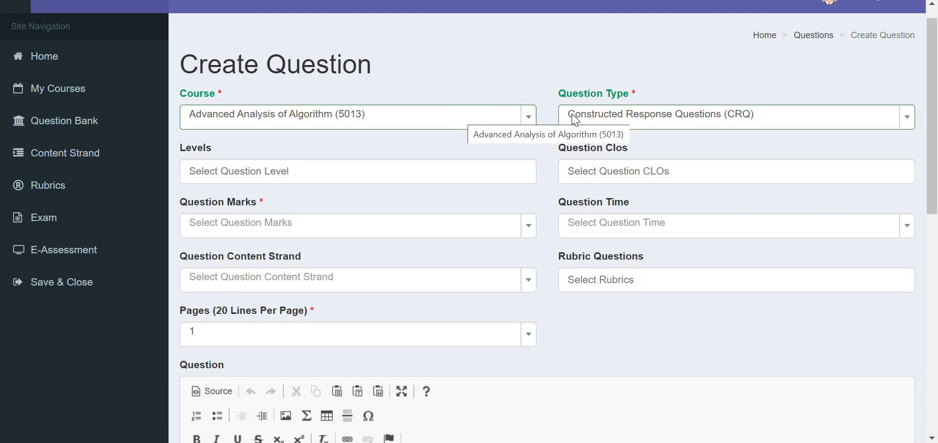
Step: Set the question marks to 3 and leave the question time unselected
{"action": "left_click", "coordinate": [483, 230]}
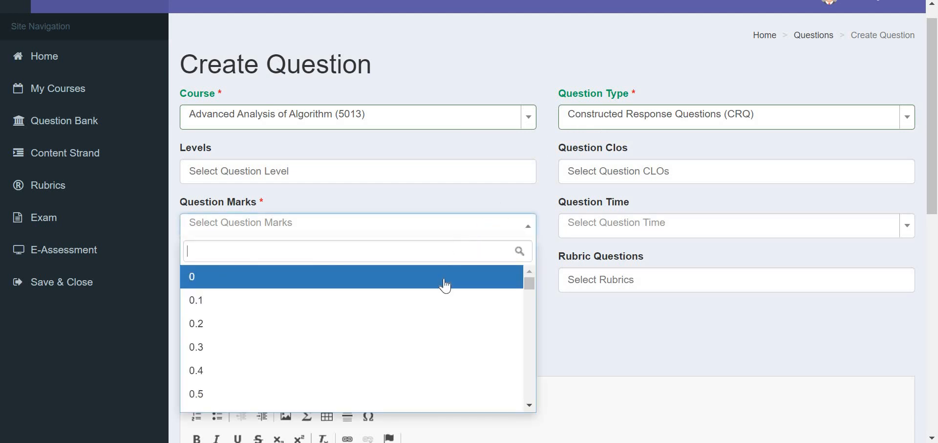
{"action": "scroll", "coordinate": [442, 311], "scroll_direction": "down", "scroll_amount": 1}
{"action": "scroll", "coordinate": [441, 311], "scroll_direction": "down", "scroll_amount": 10}
{"action": "type", "text": "3"}
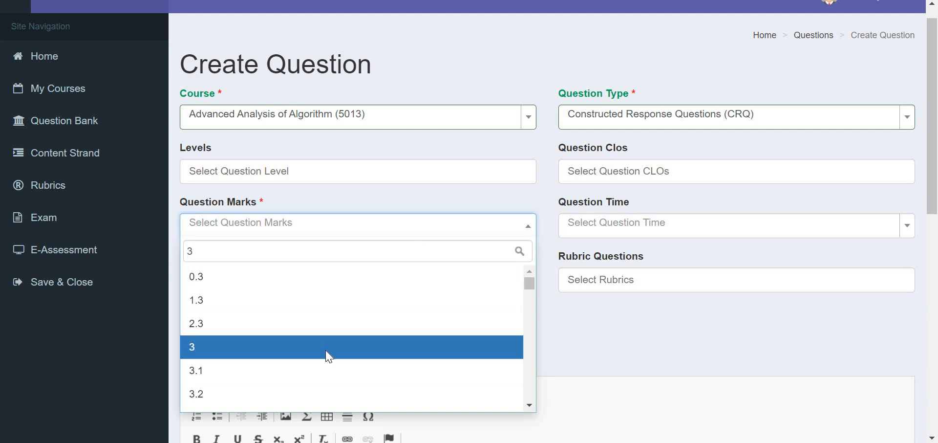
{"action": "left_click", "coordinate": [326, 355]}
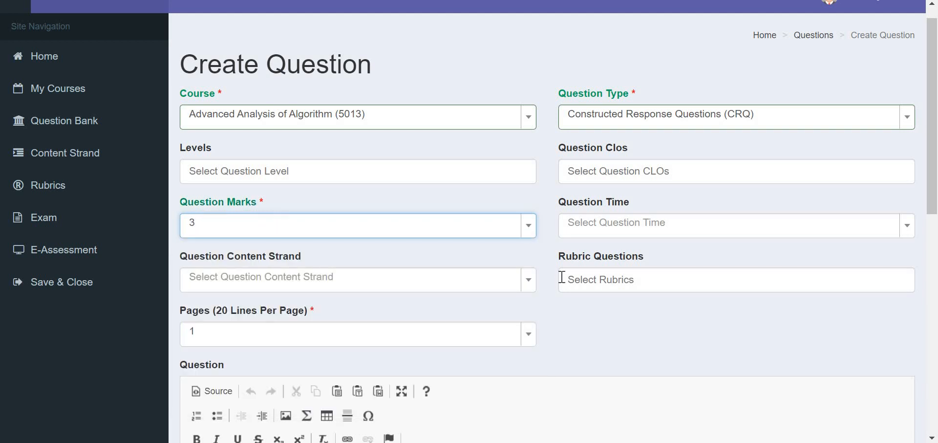
{"action": "left_click", "coordinate": [619, 234]}
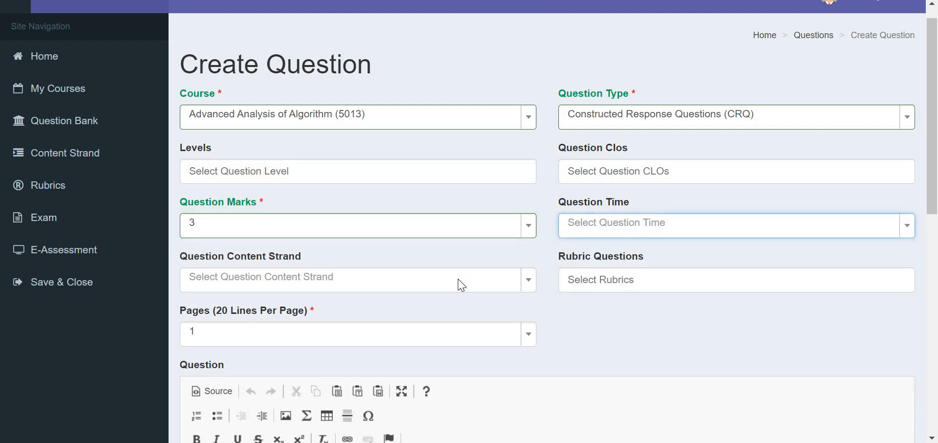
Step: Leave the question content strand unselected and assign the Knowledge rubric to the question
{"action": "left_click", "coordinate": [462, 285]}
{"action": "left_click", "coordinate": [570, 320]}
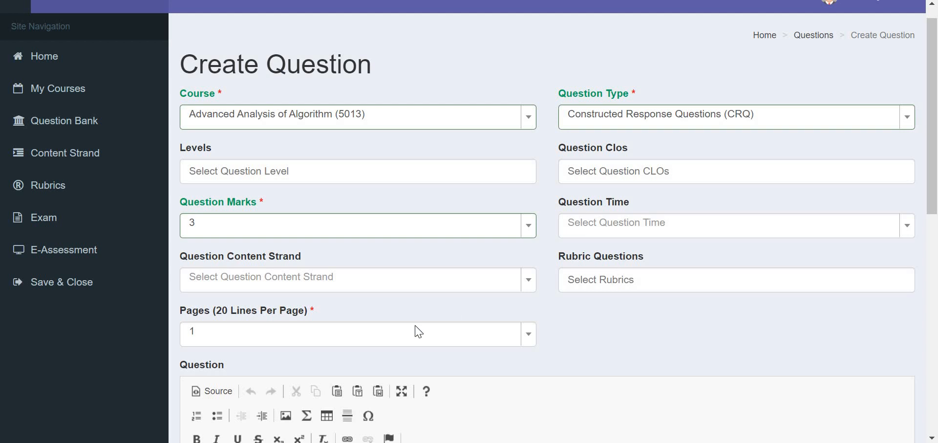
{"action": "left_click", "coordinate": [643, 287]}
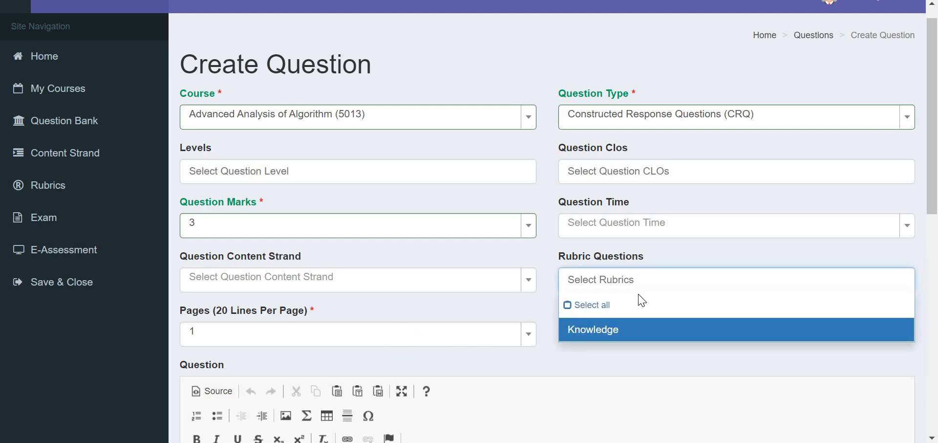
{"action": "left_click", "coordinate": [611, 338]}
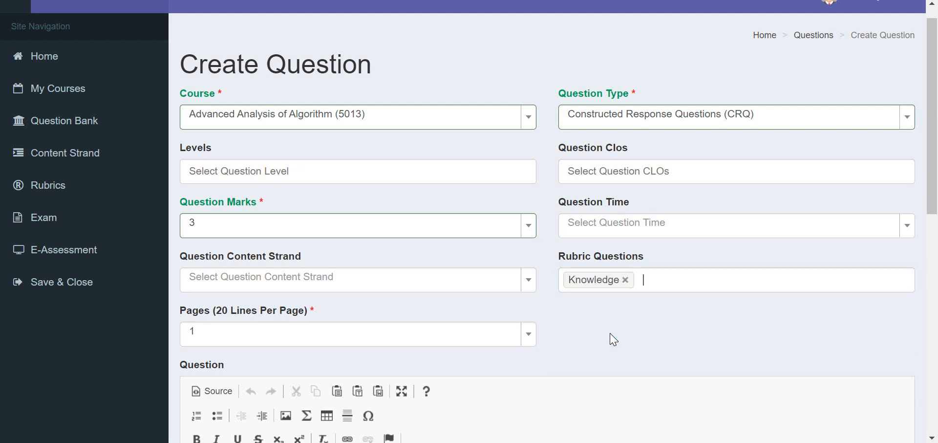
Step: Switch to the Question 1 document in Word and copy the question paragraph without its heading and marks label
{"action": "scroll", "coordinate": [614, 339], "scroll_direction": "down", "scroll_amount": 1}
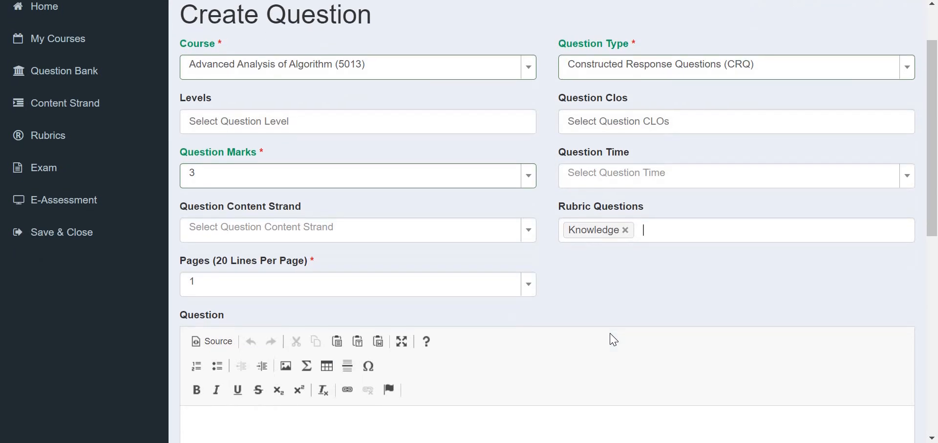
{"action": "scroll", "coordinate": [614, 339], "scroll_direction": "up", "scroll_amount": 1}
{"action": "scroll", "coordinate": [612, 337], "scroll_direction": "down", "scroll_amount": 2}
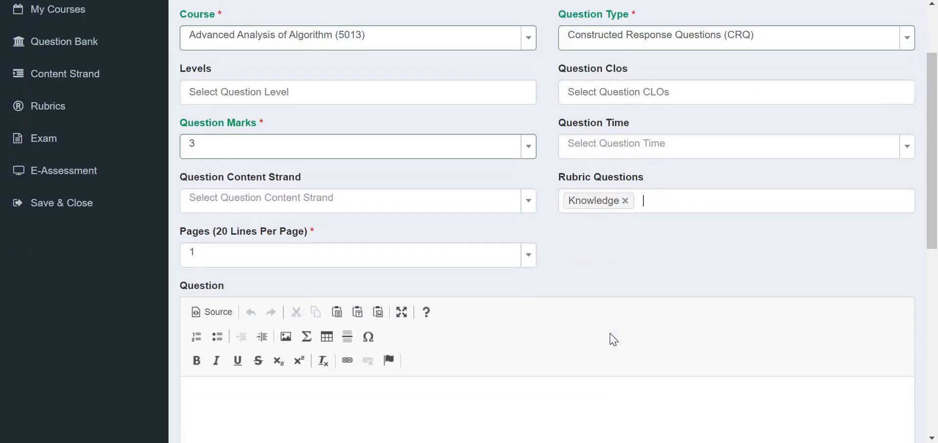
{"action": "scroll", "coordinate": [611, 333], "scroll_direction": "down", "scroll_amount": 3}
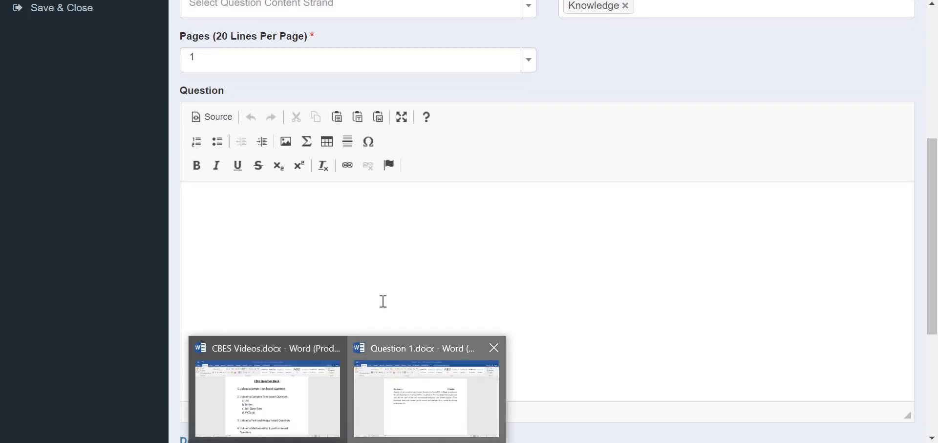
{"action": "left_click", "coordinate": [430, 396]}
{"action": "left_click_drag", "start_coordinate": [257, 136], "coordinate": [321, 137]}
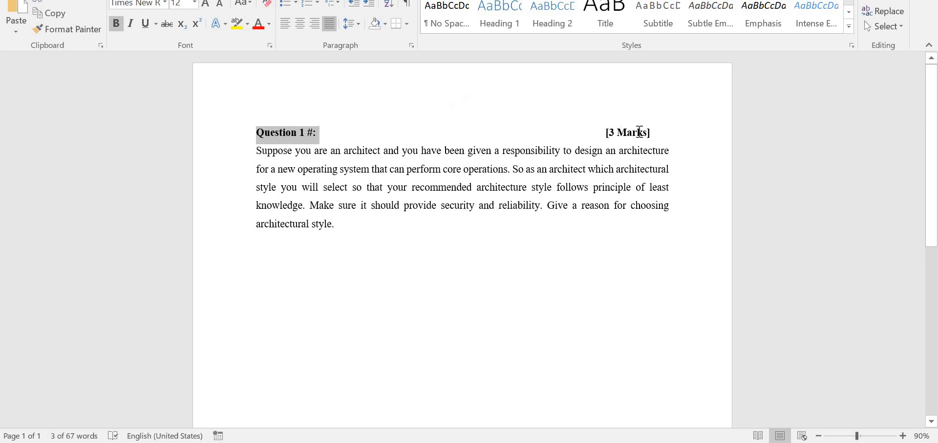
{"action": "triple_click", "coordinate": [651, 135]}
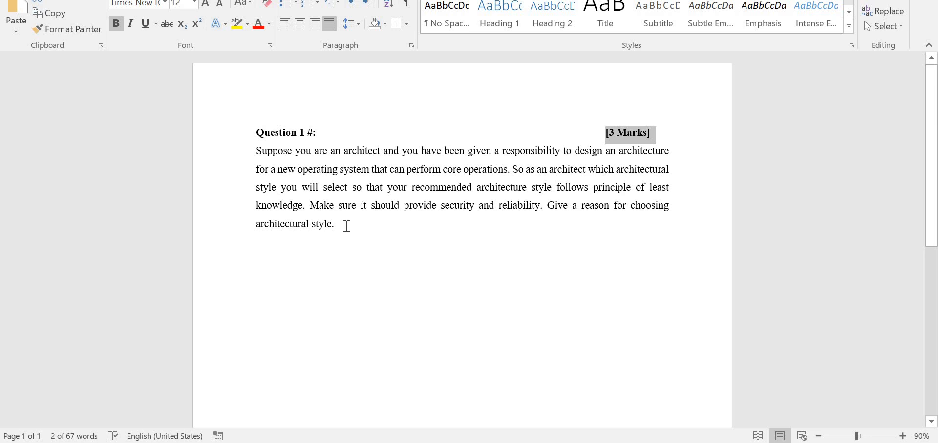
{"action": "triple_click", "coordinate": [259, 165]}
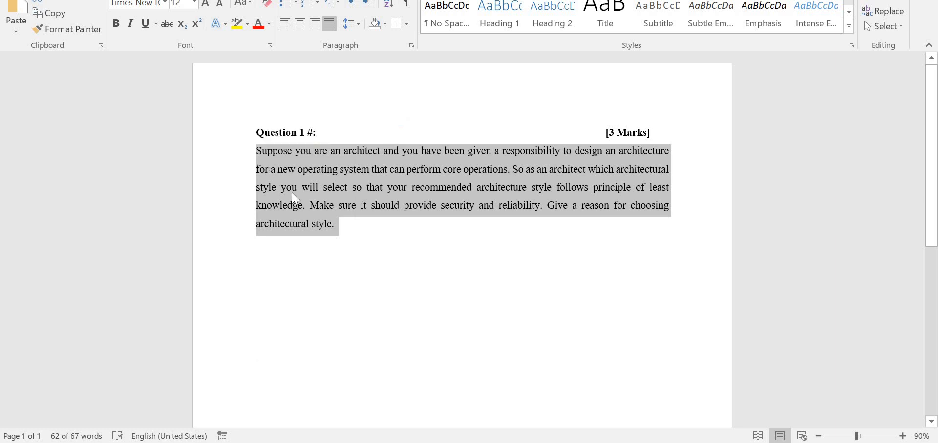
{"action": "right_click", "coordinate": [264, 160]}
{"action": "left_click", "coordinate": [296, 188]}
Step: Return to the CBES form in Chrome and paste the copied paragraph as the question text, comparing it with the Word source
{"action": "key", "text": "alt+Tab"}
{"action": "left_click", "coordinate": [298, 264]}
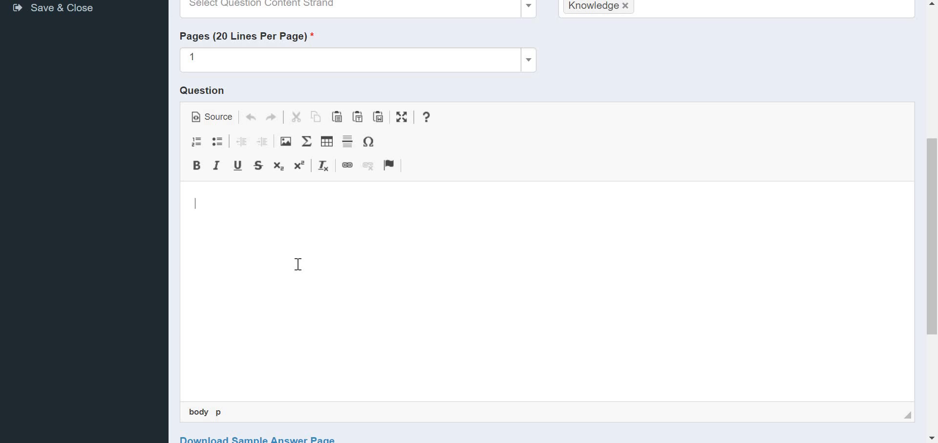
{"action": "key", "text": "ctrl+v"}
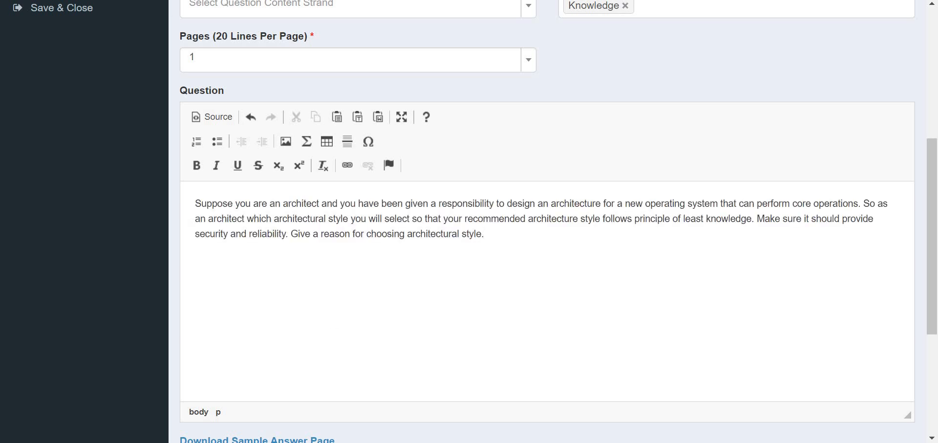
{"action": "left_click", "coordinate": [408, 412]}
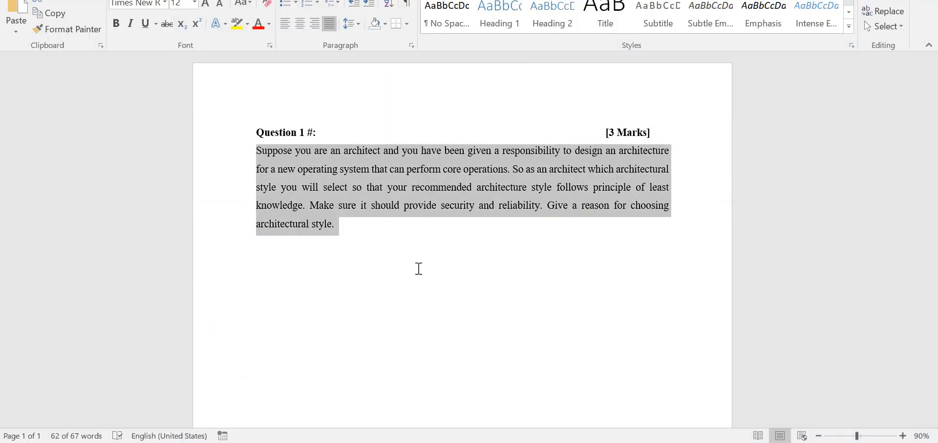
{"action": "key", "text": "alt+Tab"}
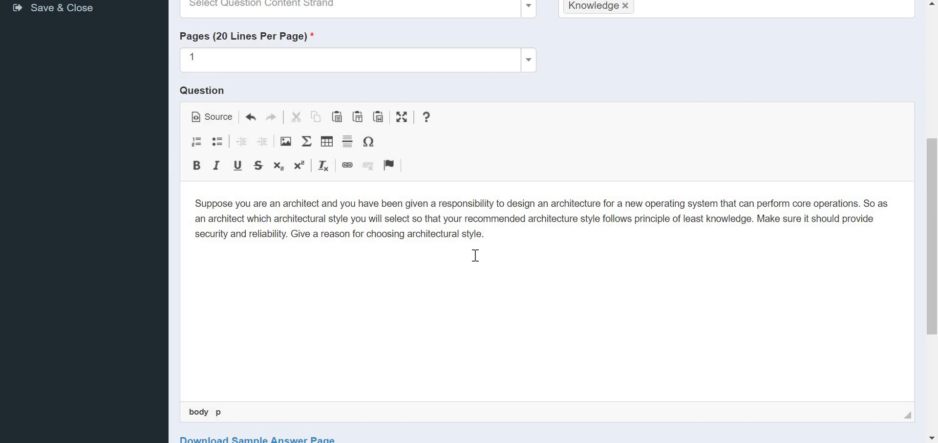
Step: Review the filled-in question form, then open the sample answer page and examine its layout from header to last line
{"action": "scroll", "coordinate": [476, 256], "scroll_direction": "up", "scroll_amount": 6}
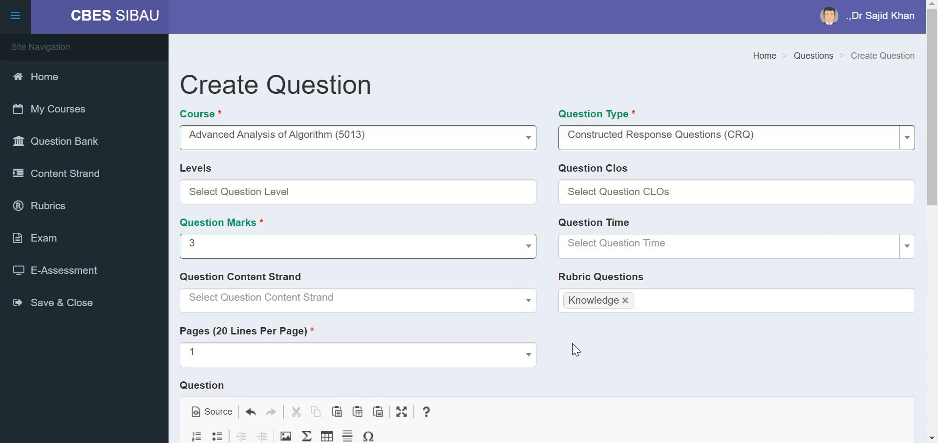
{"action": "scroll", "coordinate": [576, 349], "scroll_direction": "down", "scroll_amount": 1}
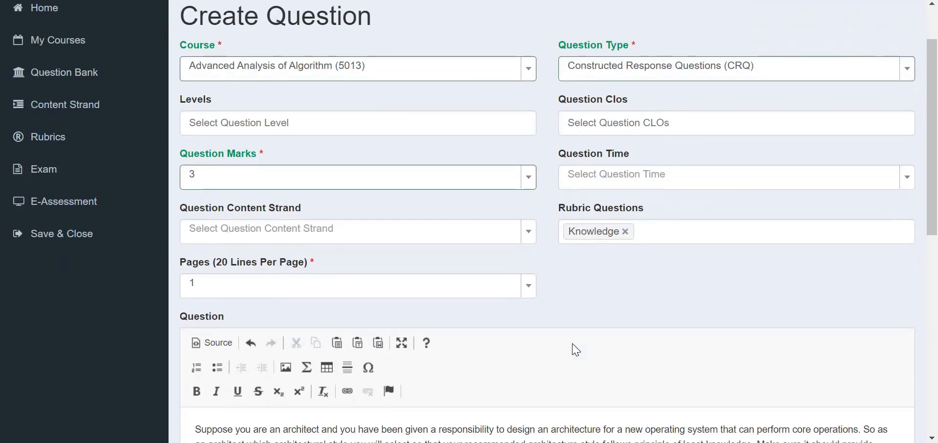
{"action": "scroll", "coordinate": [576, 349], "scroll_direction": "down", "scroll_amount": 5}
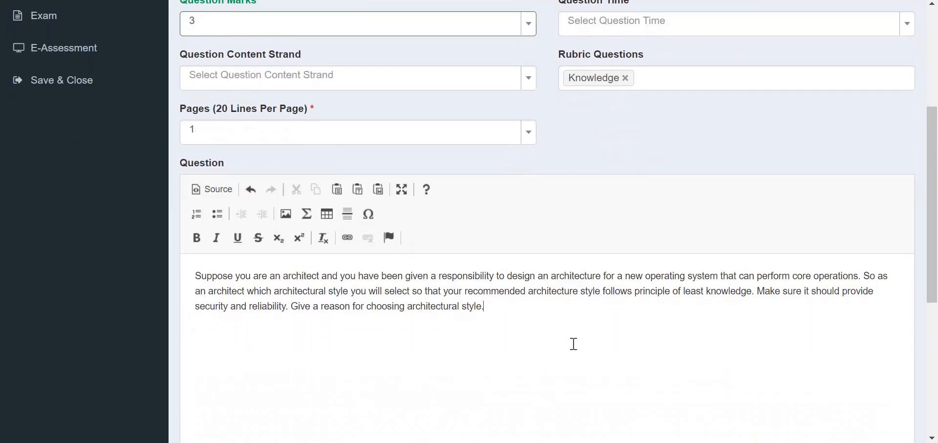
{"action": "scroll", "coordinate": [573, 347], "scroll_direction": "down", "scroll_amount": 1}
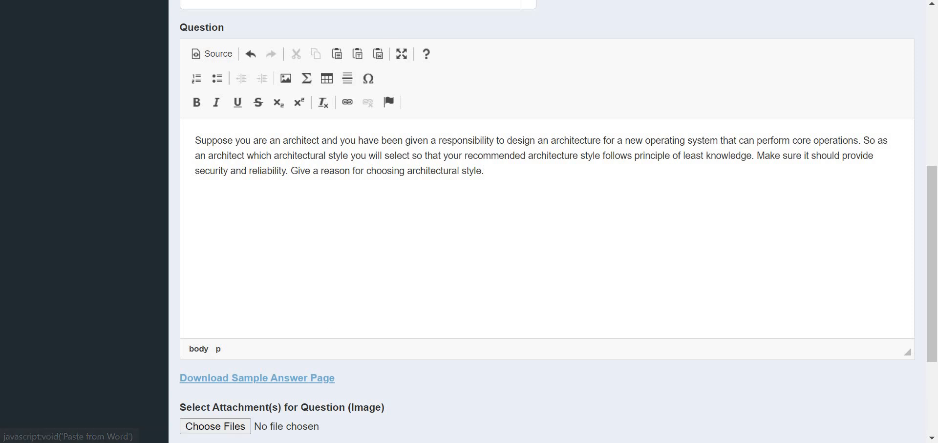
{"action": "left_click", "coordinate": [257, 378]}
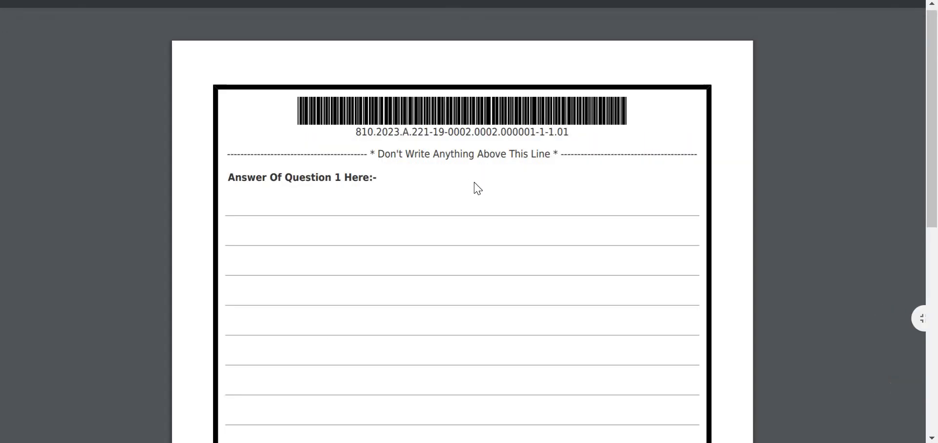
{"action": "scroll", "coordinate": [478, 188], "scroll_direction": "down", "scroll_amount": 4}
{"action": "scroll", "coordinate": [478, 188], "scroll_direction": "down", "scroll_amount": 5}
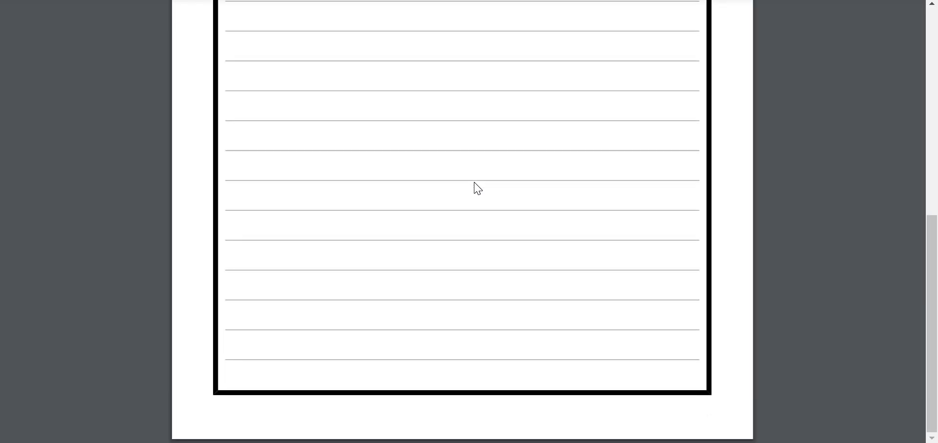
{"action": "scroll", "coordinate": [478, 189], "scroll_direction": "up", "scroll_amount": 9}
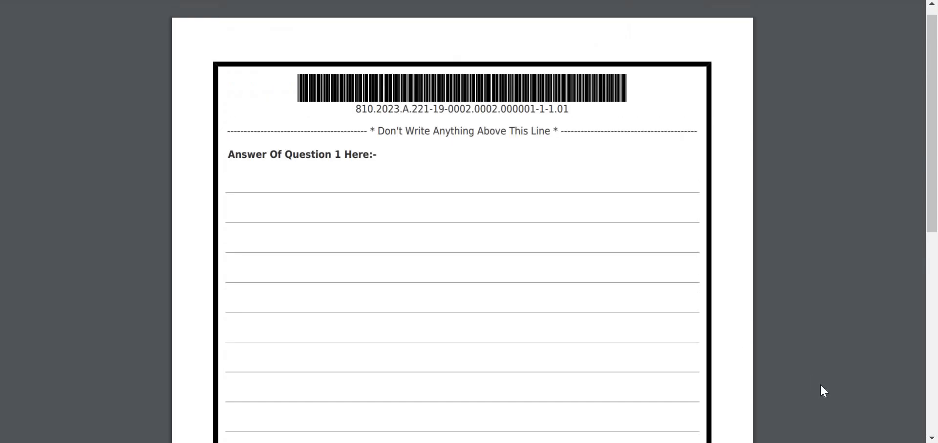
{"action": "scroll", "coordinate": [824, 391], "scroll_direction": "up", "scroll_amount": 1}
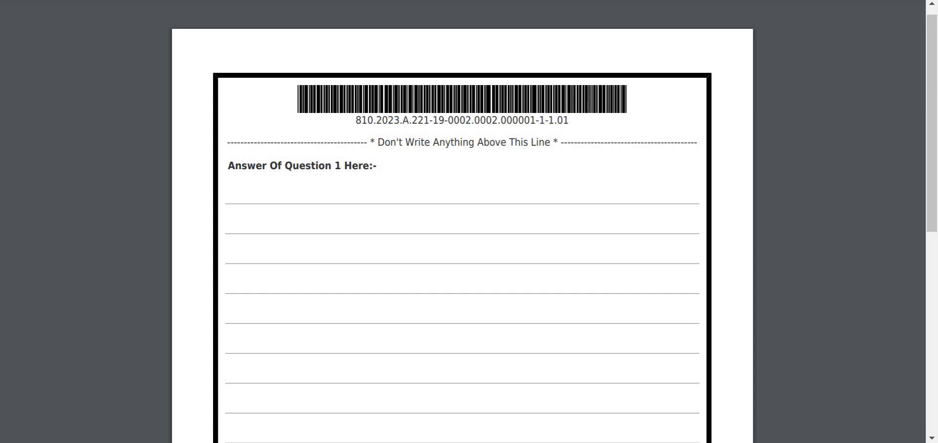
Step: Switch to the Question 1 document in Word and add the note "2 Pages are sufficient" below the question paragraph
{"action": "left_click", "coordinate": [413, 424]}
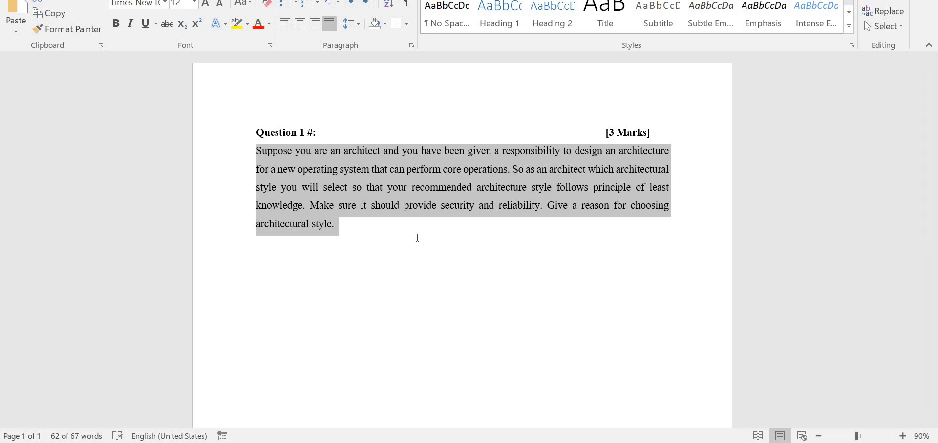
{"action": "left_click", "coordinate": [417, 238]}
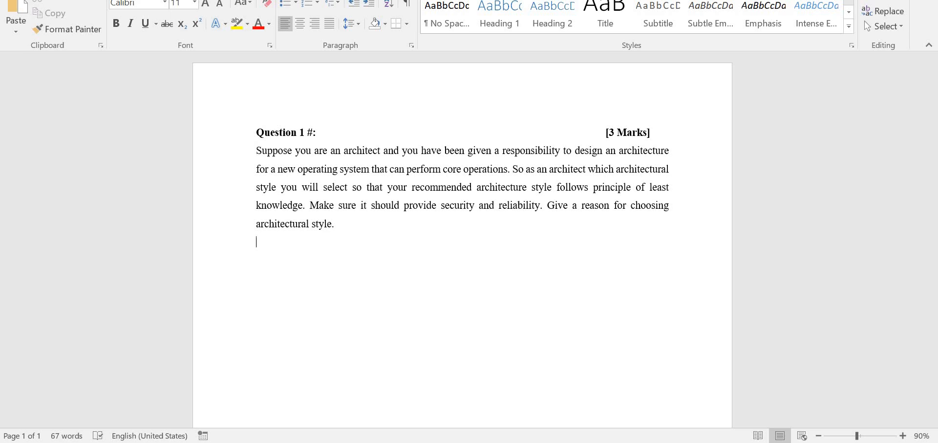
{"action": "key", "text": "Return"}
{"action": "type", "text": "2 Pages are sufficient"}
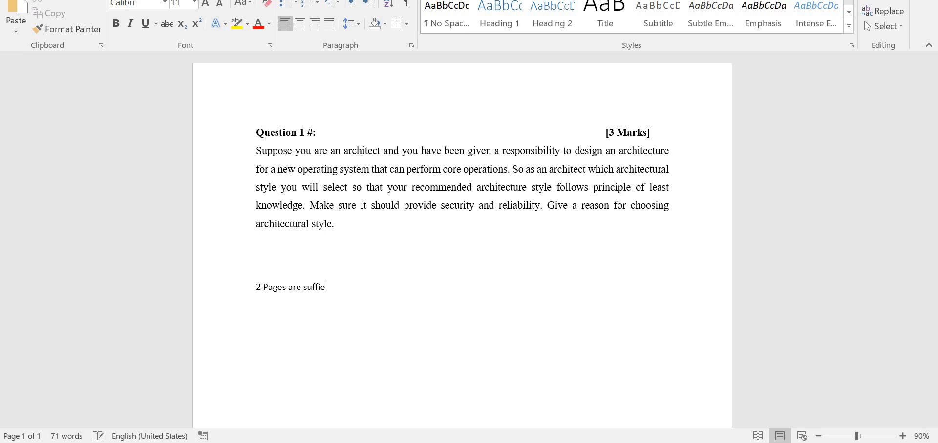
Step: Increase the font size of the "2 Pages are sufficient" note to 16
{"action": "key", "text": "shift+Home"}
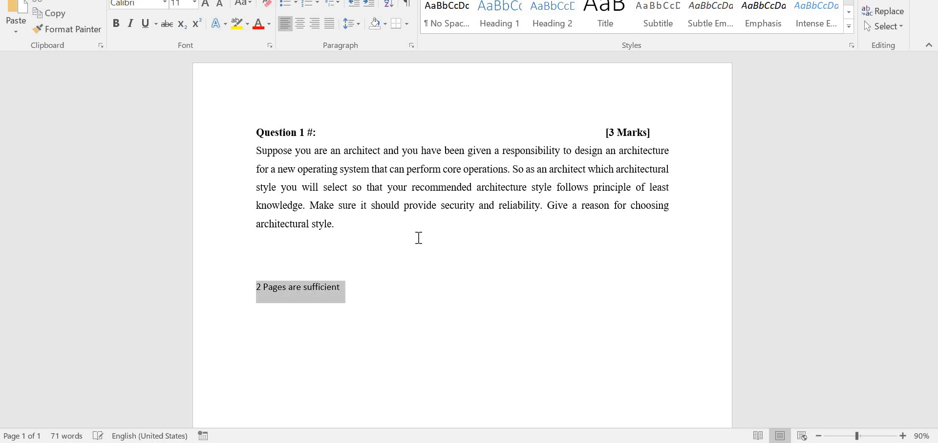
{"action": "key", "text": "ctrl+bracketright"}
{"action": "key", "text": "ctrl+bracketright"}
{"action": "key", "text": "ctrl+bracketright"}
{"action": "key", "text": "ctrl+bracketright"}
{"action": "key", "text": "ctrl+bracketright"}
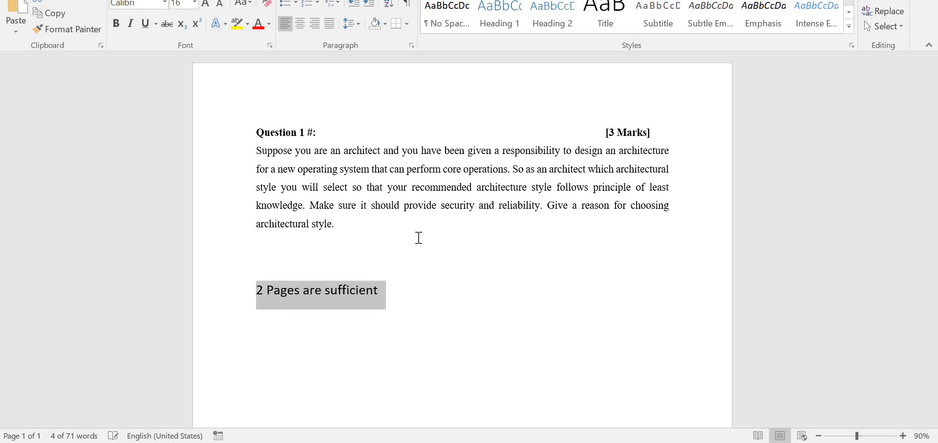
Step: Add a new line reading "4 Pages" below the "2 Pages are sufficient" note
{"action": "key", "text": "End"}
{"action": "key", "text": "Return"}
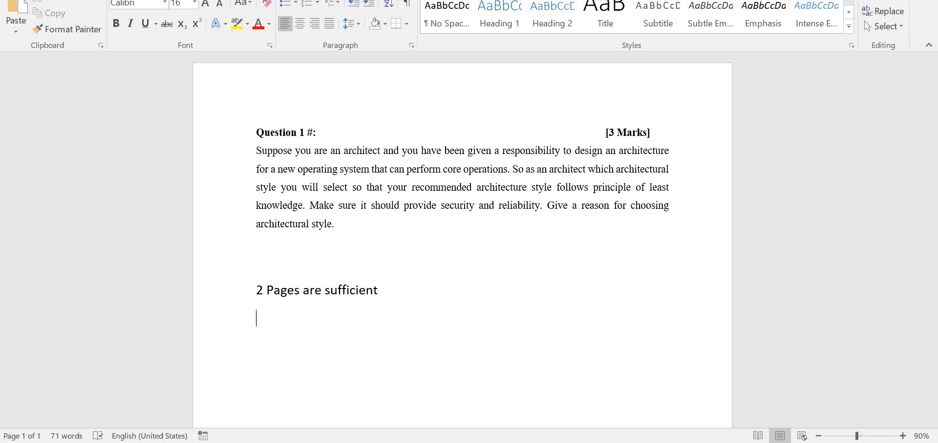
{"action": "type", "text": "4 Pages"}
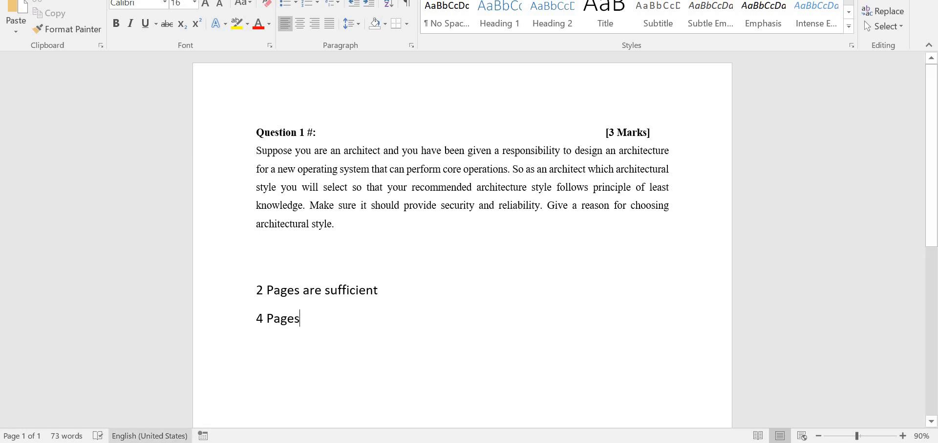
Step: Switch back to Chrome, close the sample answer page, and set the question's number of pages to 4
{"action": "key", "text": "alt+Tab"}
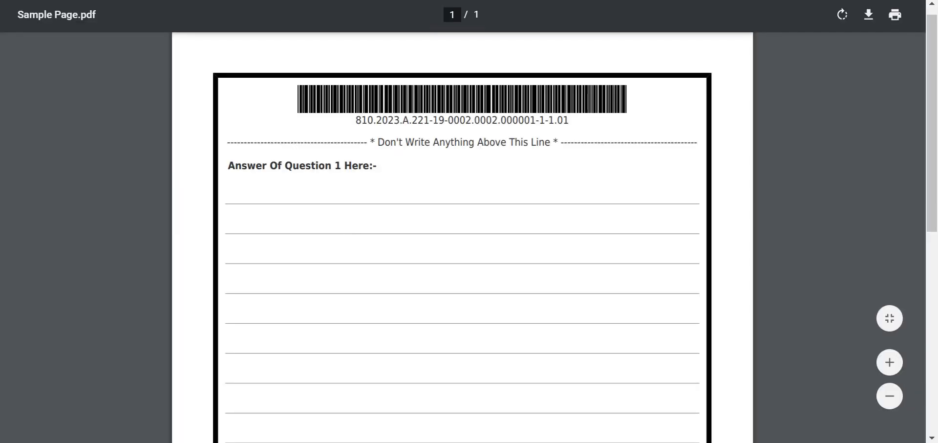
{"action": "key", "text": "ctrl+w"}
{"action": "scroll", "coordinate": [329, 131], "scroll_direction": "up", "scroll_amount": 1}
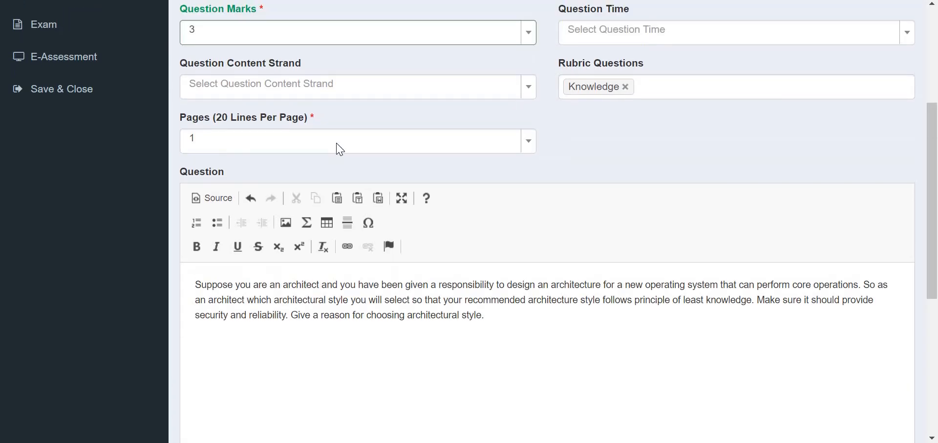
{"action": "left_click", "coordinate": [299, 141]}
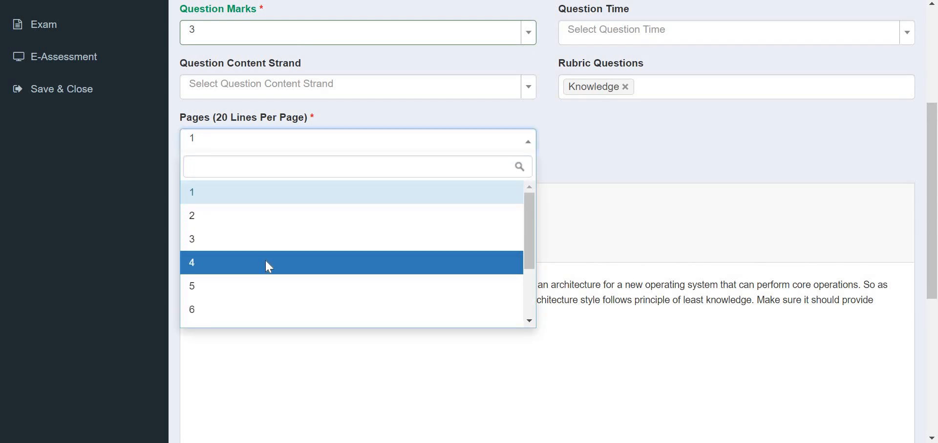
{"action": "left_click", "coordinate": [267, 268]}
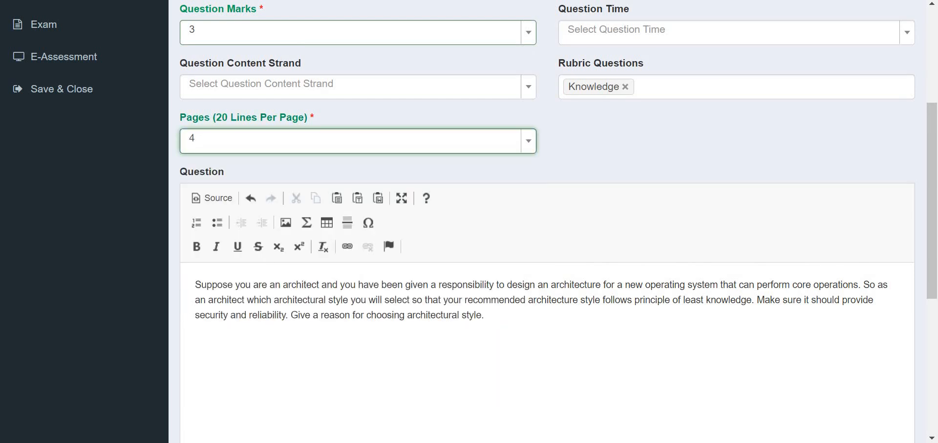
Step: Check the page notes in the Word document, then return to the question form in Chrome
{"action": "mouse_move", "coordinate": [163, 442]}
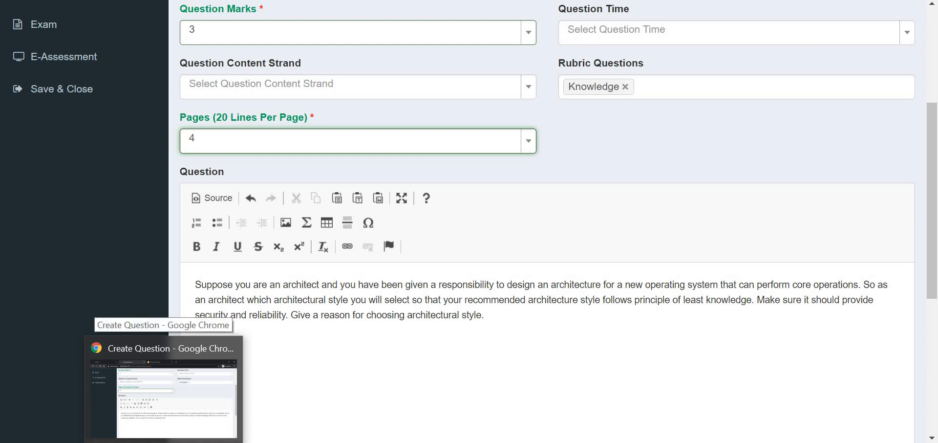
{"action": "key", "text": "alt+Tab"}
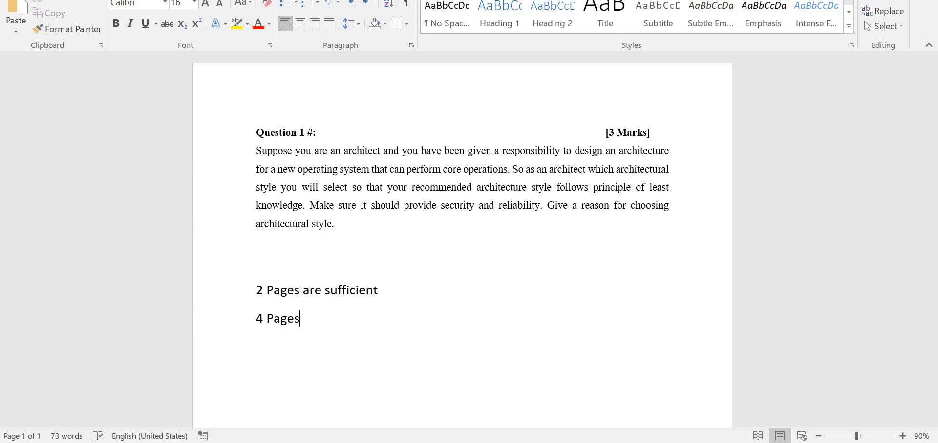
{"action": "left_click", "coordinate": [162, 391]}
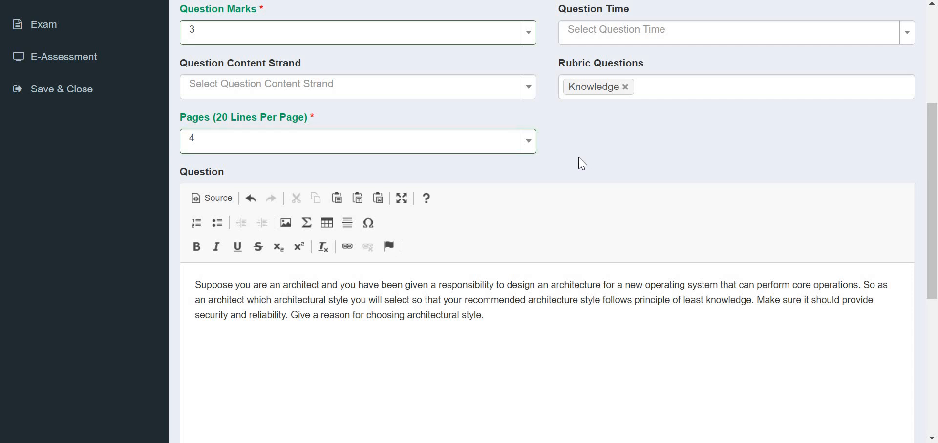
Step: Attach "Question 1 - Answer Key.pdf" as the question's PDF answer key and validate the form
{"action": "scroll", "coordinate": [581, 163], "scroll_direction": "up", "scroll_amount": 5}
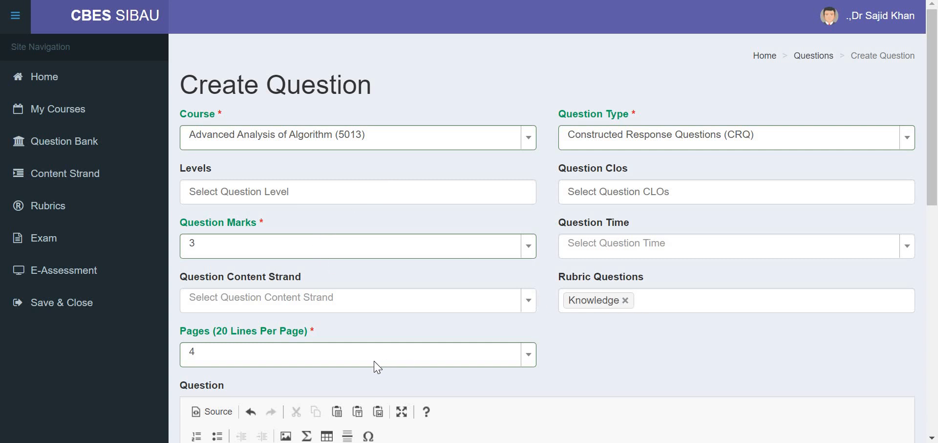
{"action": "scroll", "coordinate": [375, 360], "scroll_direction": "down", "scroll_amount": 4}
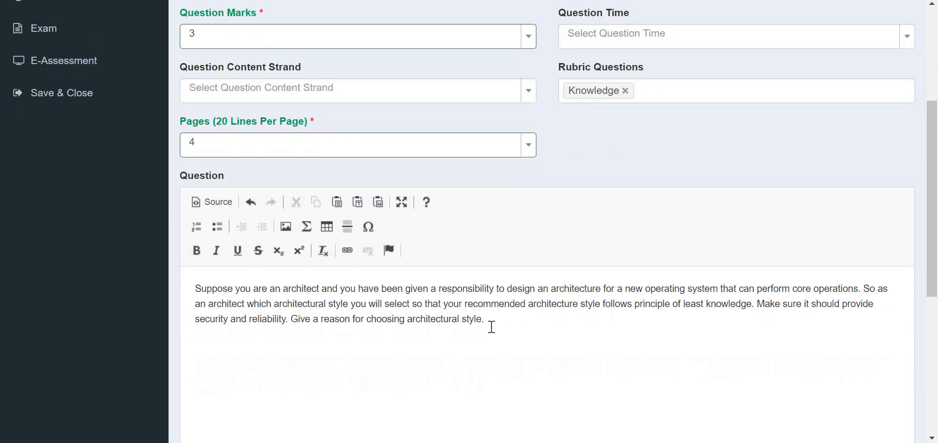
{"action": "scroll", "coordinate": [492, 326], "scroll_direction": "down", "scroll_amount": 6}
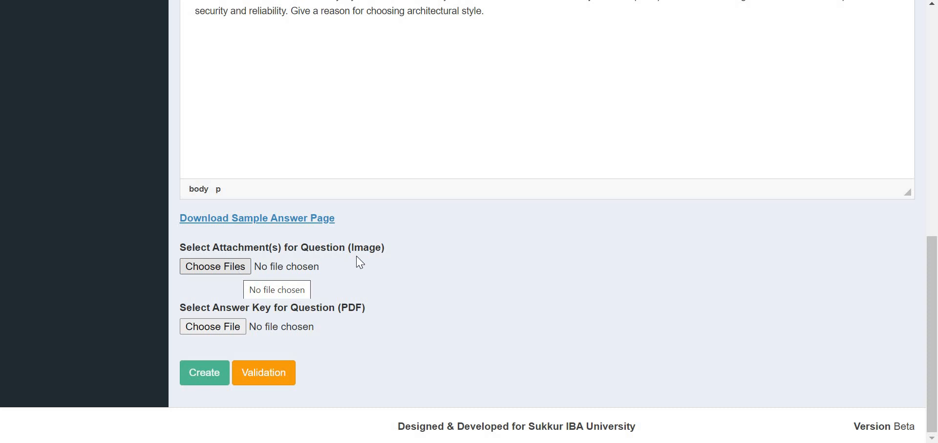
{"action": "left_click", "coordinate": [241, 328]}
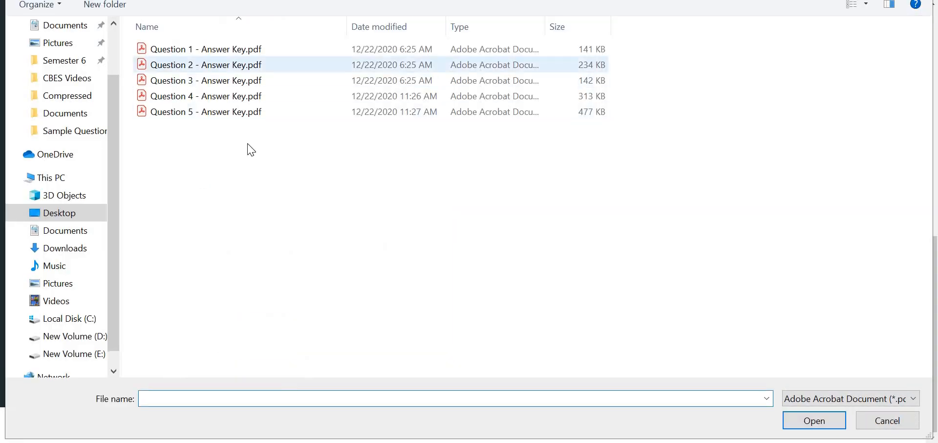
{"action": "left_click", "coordinate": [253, 54]}
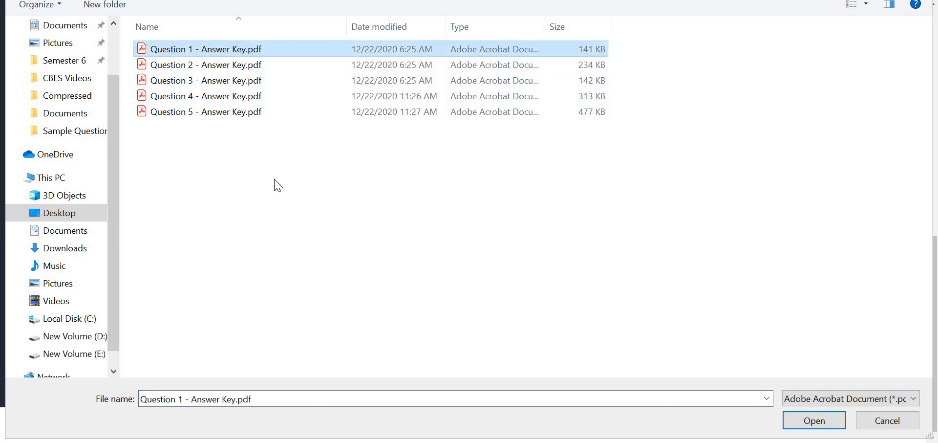
{"action": "double_click", "coordinate": [317, 47]}
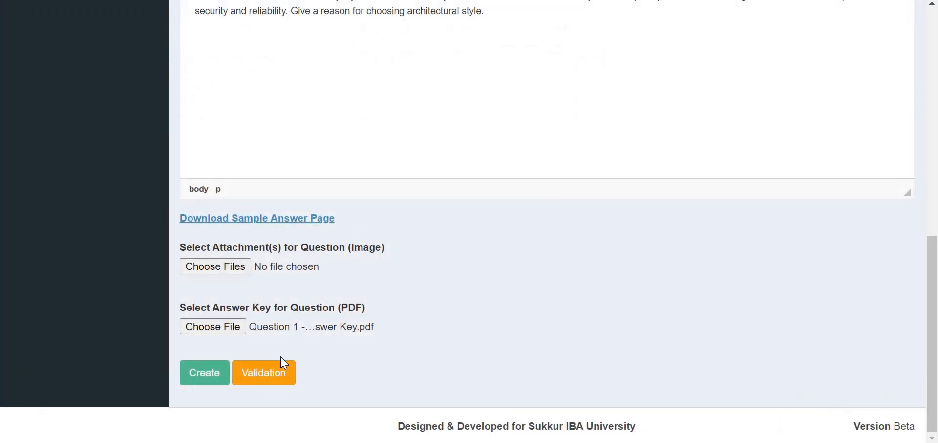
{"action": "left_click", "coordinate": [270, 382]}
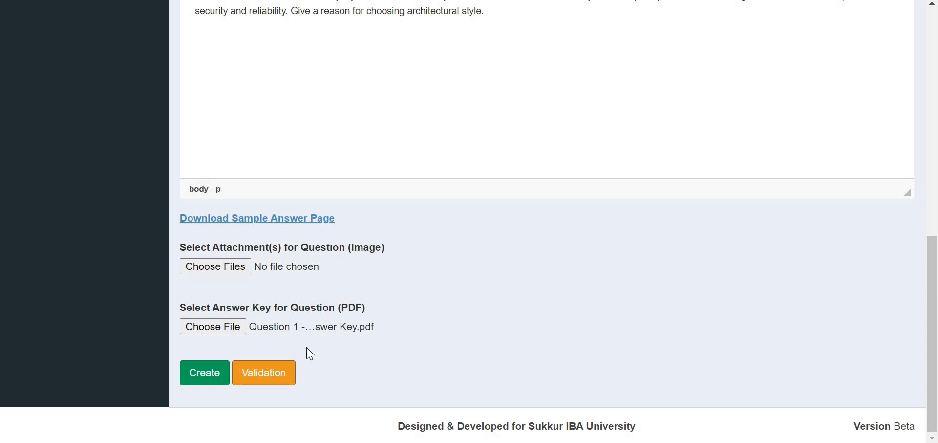
Step: Remove the Knowledge rubric from the question and run the form validation without any rubric selected
{"action": "scroll", "coordinate": [342, 287], "scroll_direction": "up", "scroll_amount": 5}
{"action": "scroll", "coordinate": [342, 287], "scroll_direction": "up", "scroll_amount": 3}
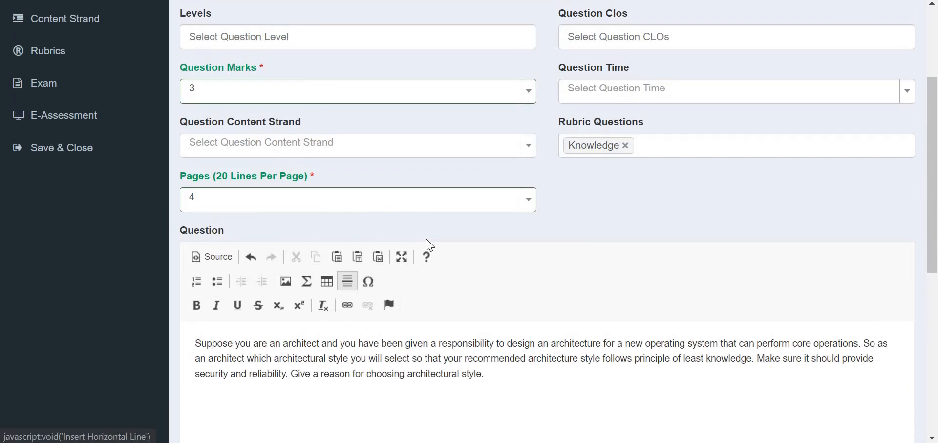
{"action": "left_click", "coordinate": [626, 146]}
{"action": "scroll", "coordinate": [581, 200], "scroll_direction": "down", "scroll_amount": 8}
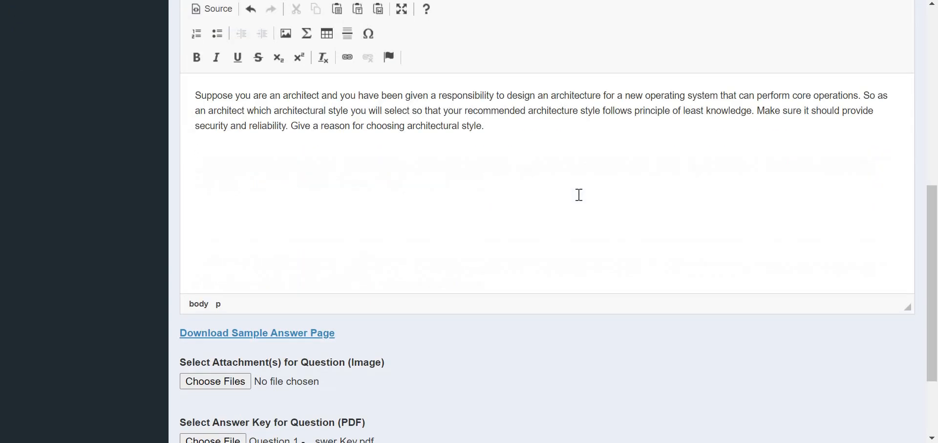
{"action": "left_click", "coordinate": [275, 378]}
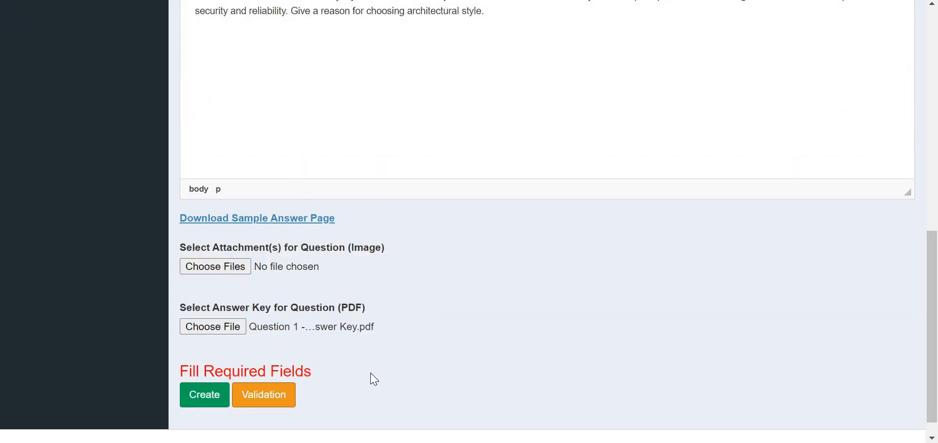
Step: Assign the Knowledge rubric to the question again, leaving the level, CLO and time fields empty
{"action": "scroll", "coordinate": [371, 376], "scroll_direction": "up", "scroll_amount": 8}
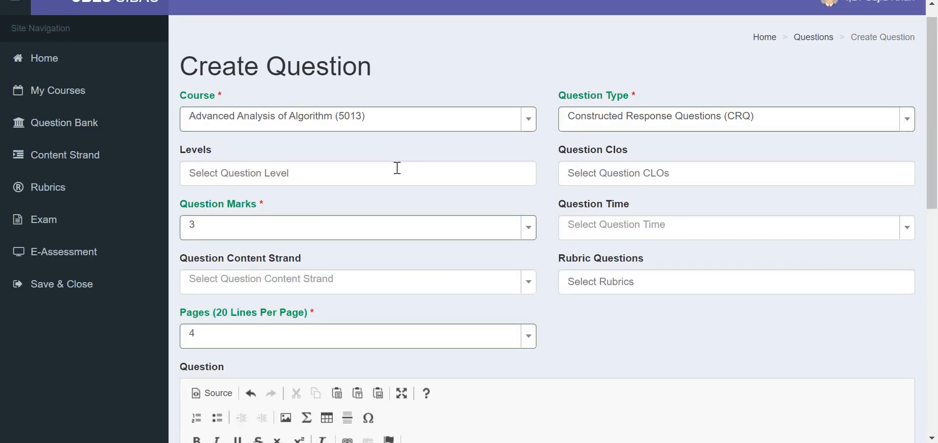
{"action": "left_click", "coordinate": [397, 167]}
{"action": "left_click", "coordinate": [619, 173]}
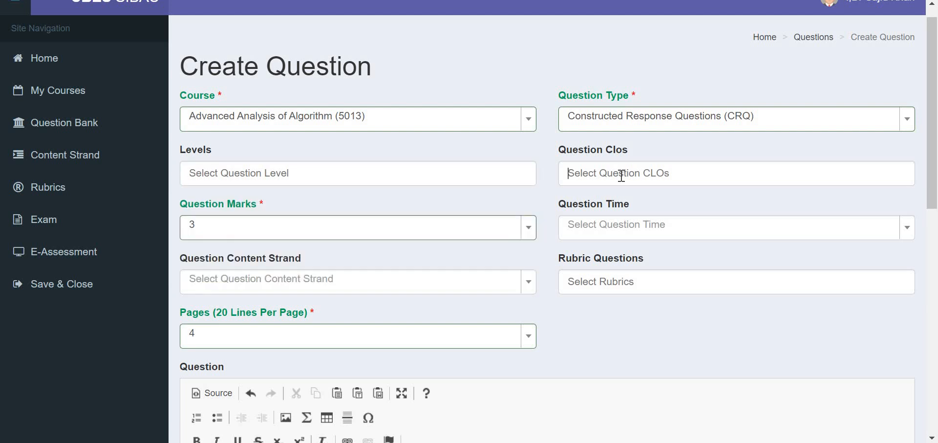
{"action": "left_click", "coordinate": [611, 223]}
{"action": "left_click", "coordinate": [602, 287]}
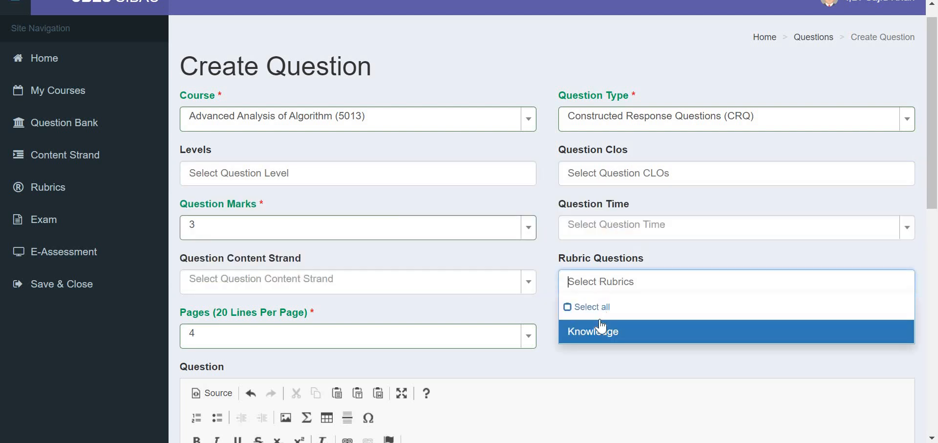
{"action": "left_click", "coordinate": [603, 336]}
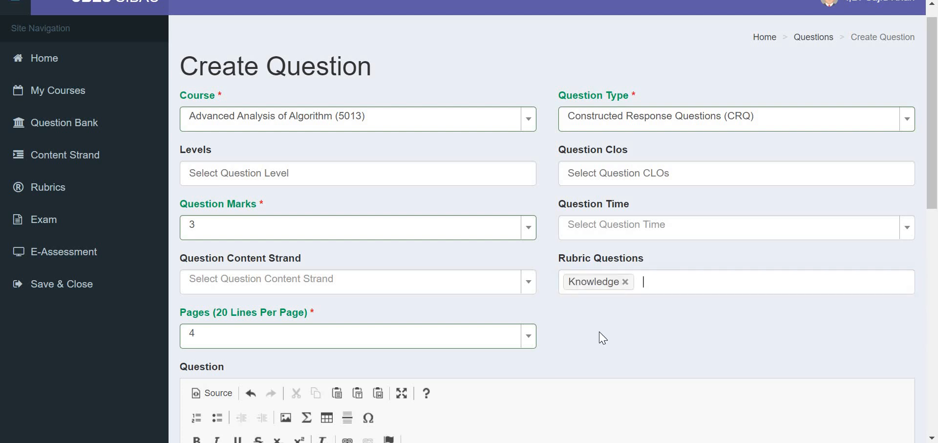
Step: Validate the completed question form again and create the question
{"action": "scroll", "coordinate": [600, 334], "scroll_direction": "down", "scroll_amount": 10}
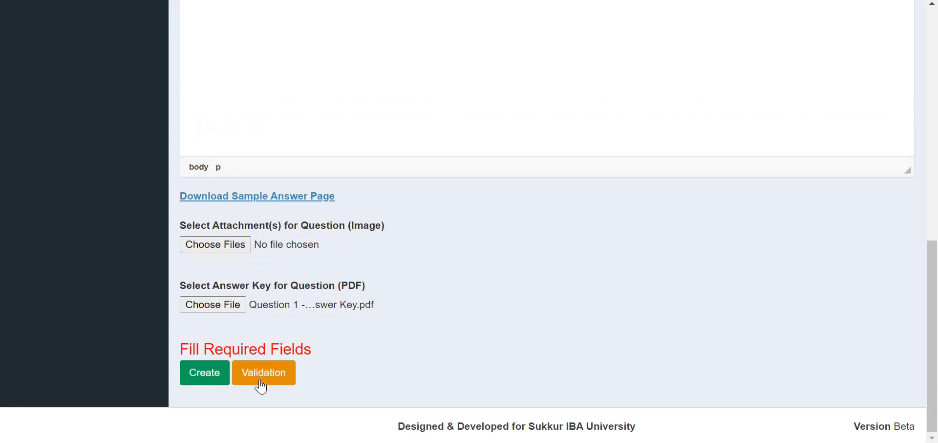
{"action": "left_click", "coordinate": [260, 385]}
{"action": "left_click", "coordinate": [209, 382]}
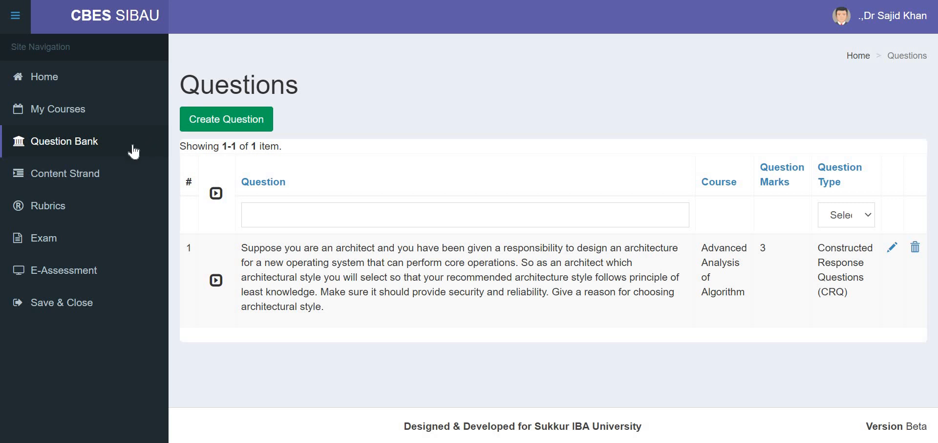
Step: Reload the question bank and expand the architect question's details to compare its rubric marks with its question marks
{"action": "left_click", "coordinate": [91, 154]}
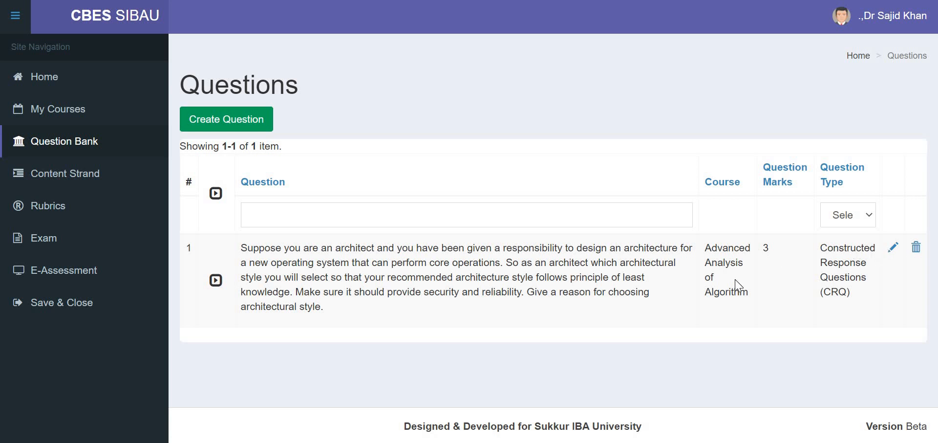
{"action": "left_click", "coordinate": [215, 280]}
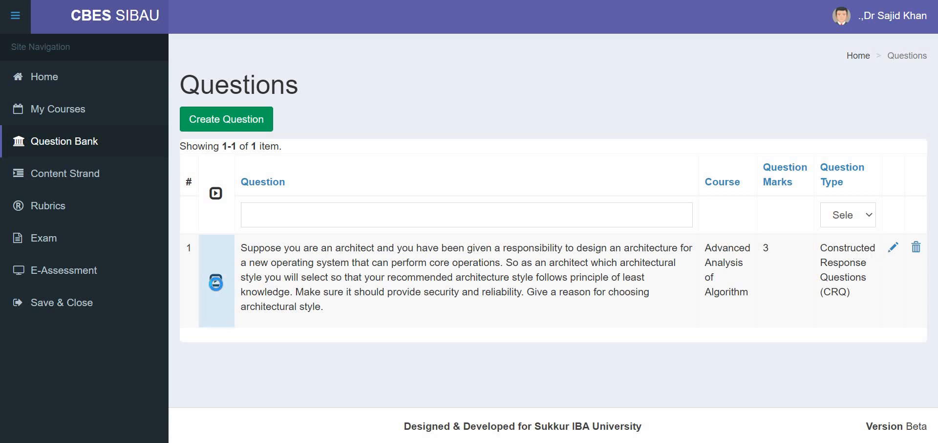
{"action": "scroll", "coordinate": [352, 296], "scroll_direction": "down", "scroll_amount": 2}
{"action": "scroll", "coordinate": [352, 296], "scroll_direction": "down", "scroll_amount": 1}
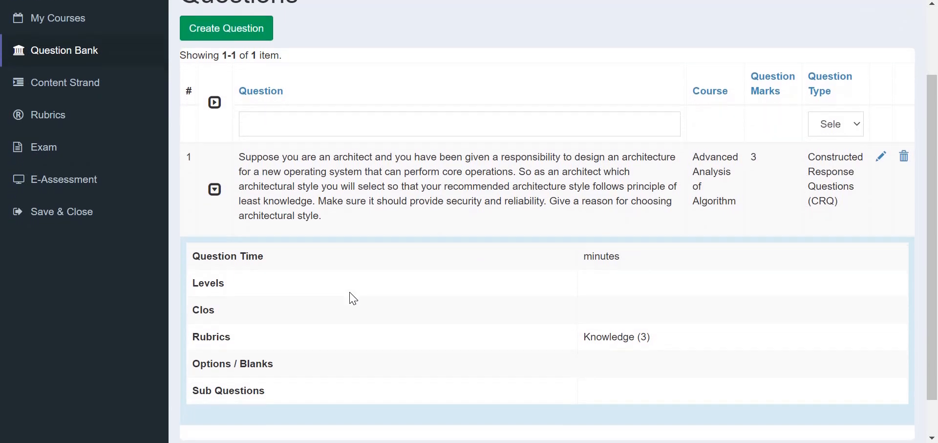
{"action": "double_click", "coordinate": [604, 337]}
{"action": "left_click_drag", "start_coordinate": [649, 338], "coordinate": [639, 336]}
{"action": "left_click", "coordinate": [753, 158]}
{"action": "double_click", "coordinate": [753, 157]}
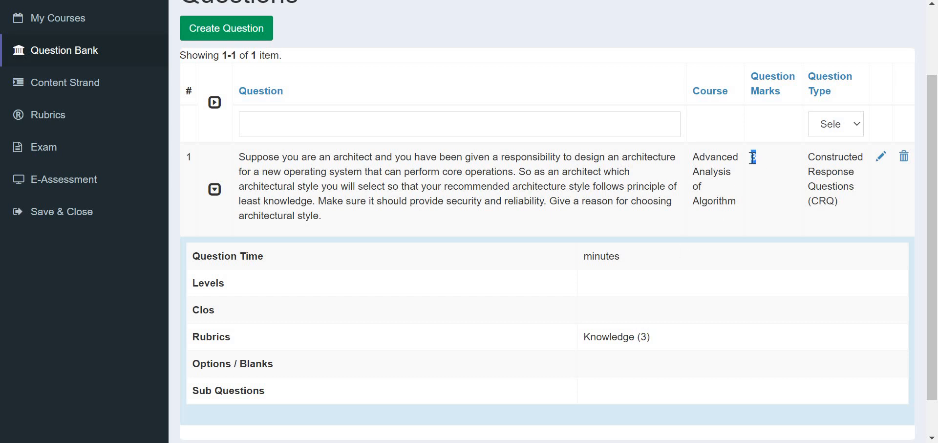